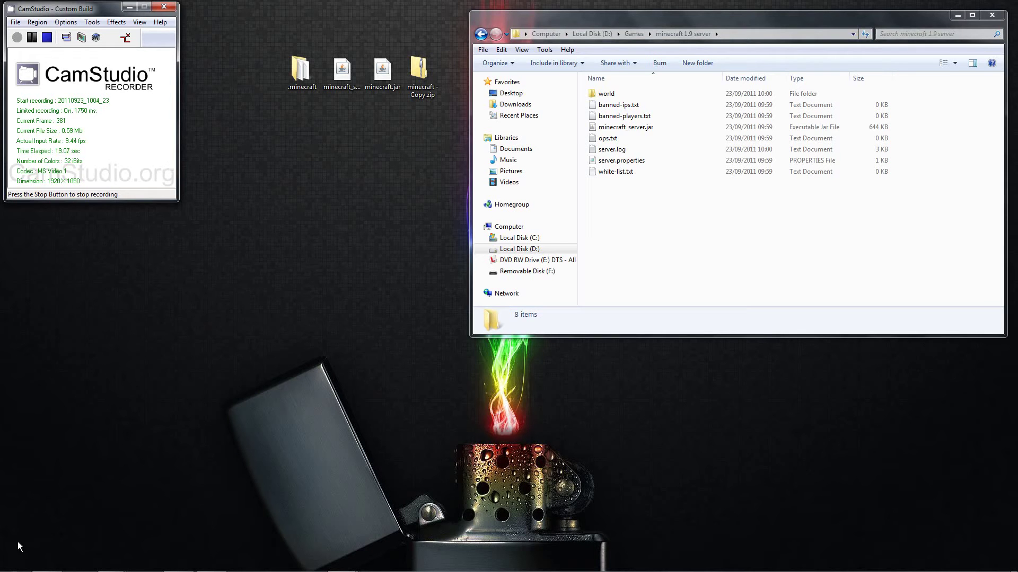
Step: Open the Roaming folder through %appdata% and place its window over the middle of the desktop
left_click(4, 566)
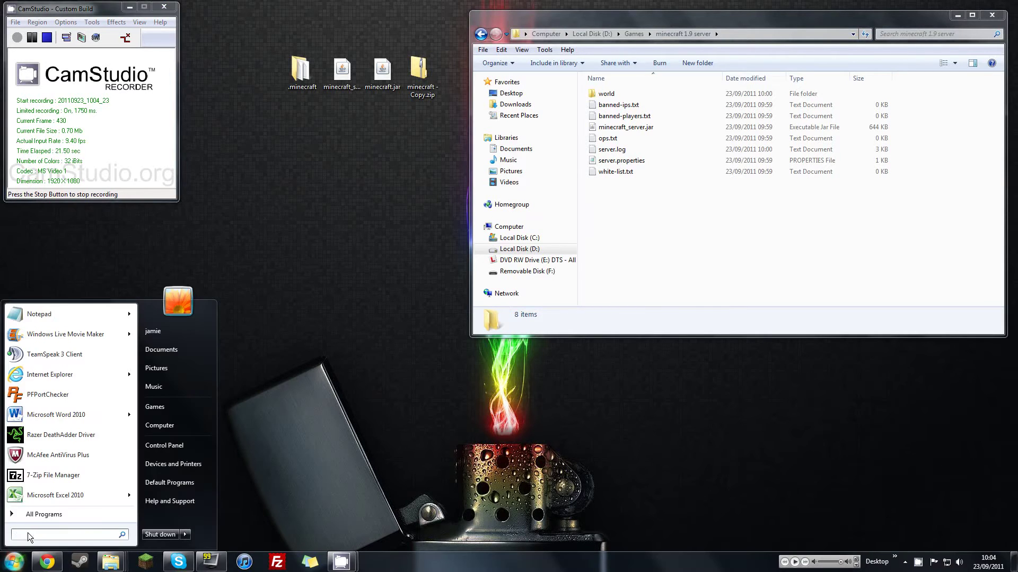
type("%app")
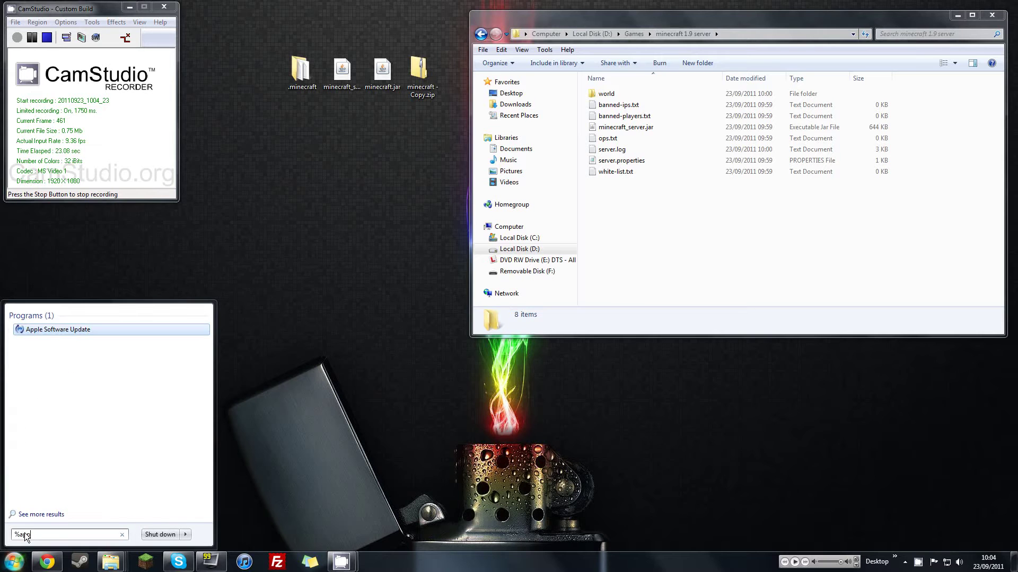
type("data%")
key("Return")
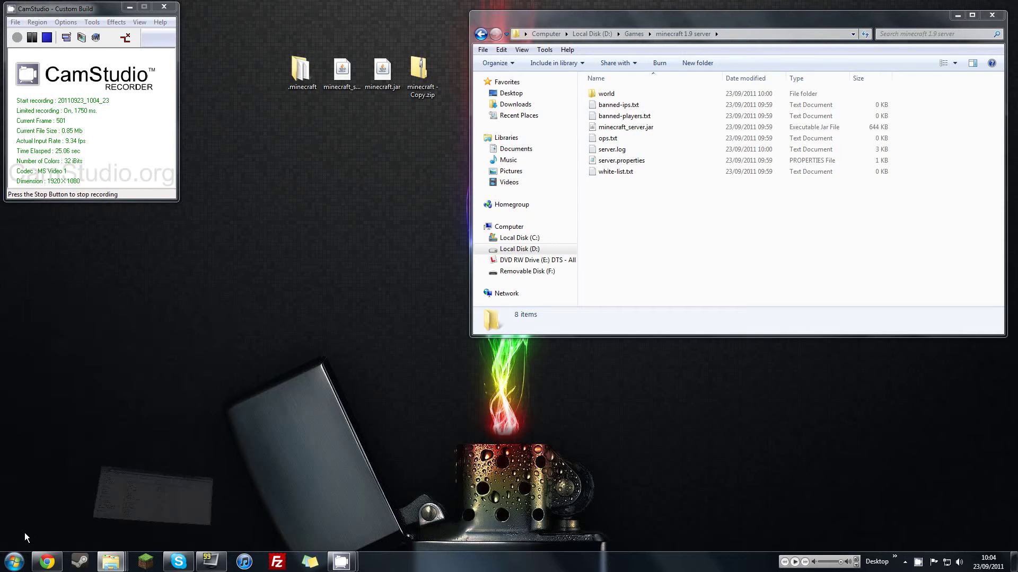
left_click_drag(186, 31, 449, 236)
Step: Copy the .minecraft folder from Roaming, point out the existing desktop backup and close the Roaming window
right_click(423, 302)
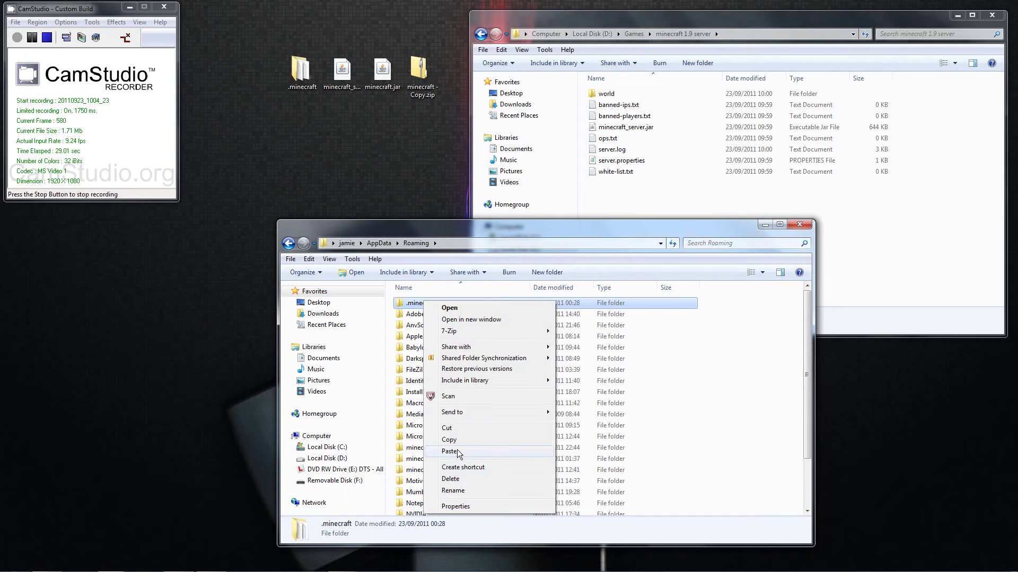
left_click(449, 439)
left_click(389, 137)
left_click(300, 72)
left_click(799, 224)
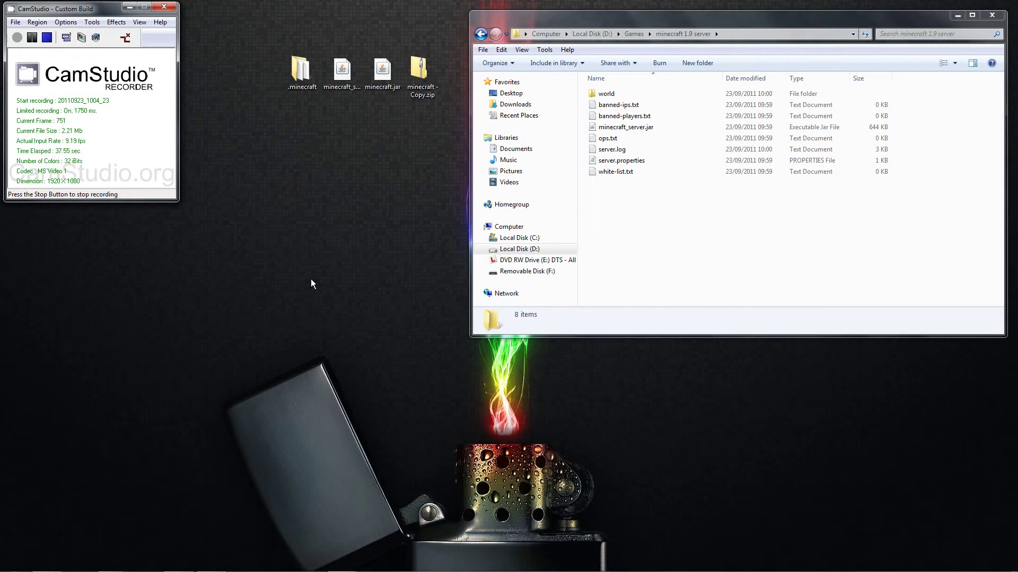
Step: Move minecraft.jar and minecraft - Copy.zip to a separate row below the other desktop files
left_click(341, 75)
left_click(374, 72)
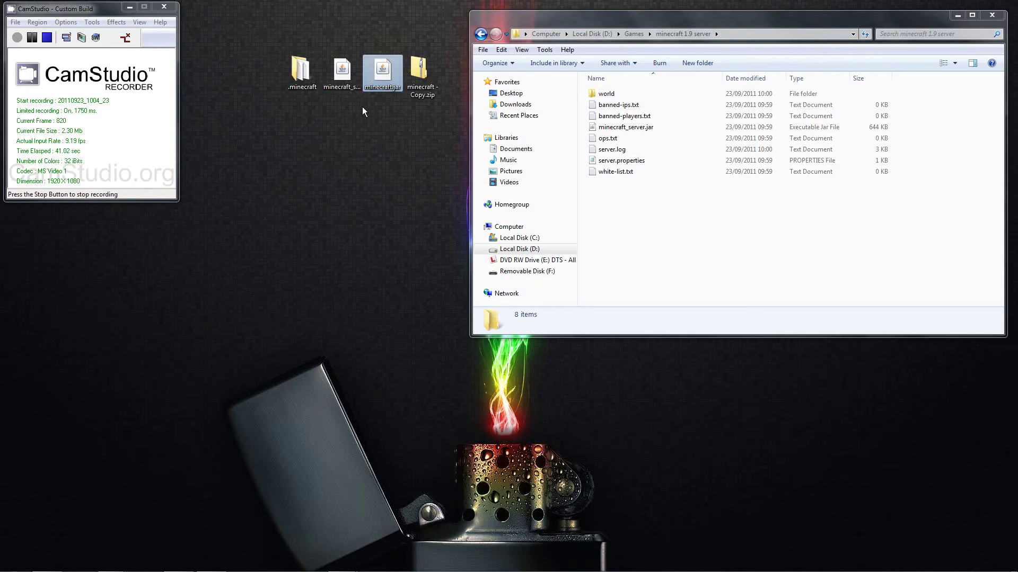
left_click_drag(382, 72, 291, 161)
left_click_drag(411, 82, 340, 181)
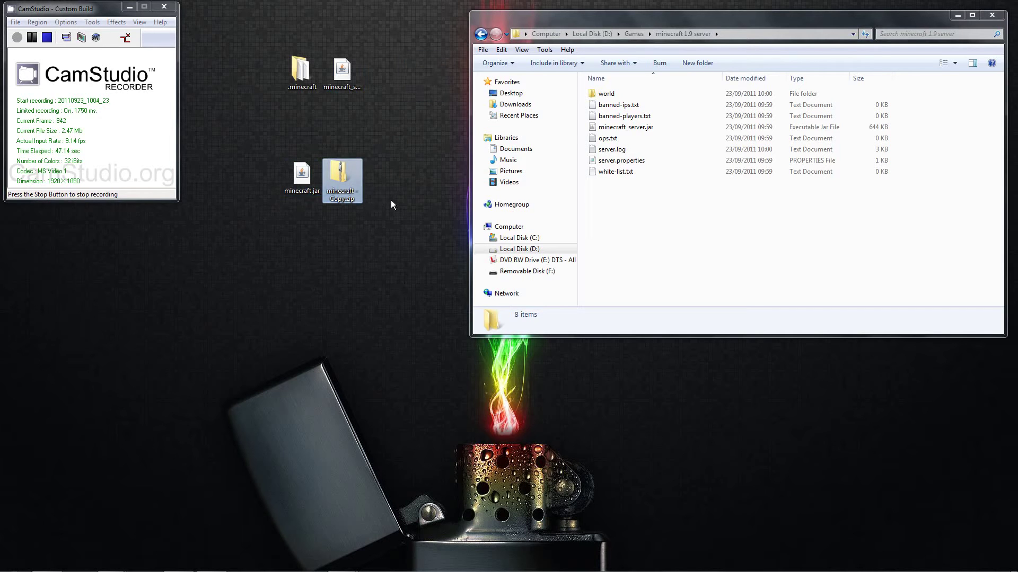
Step: View the contents of minecraft - Copy.zip in 7-Zip, close the archive and return it to the upper row of desktop files
right_click(327, 180)
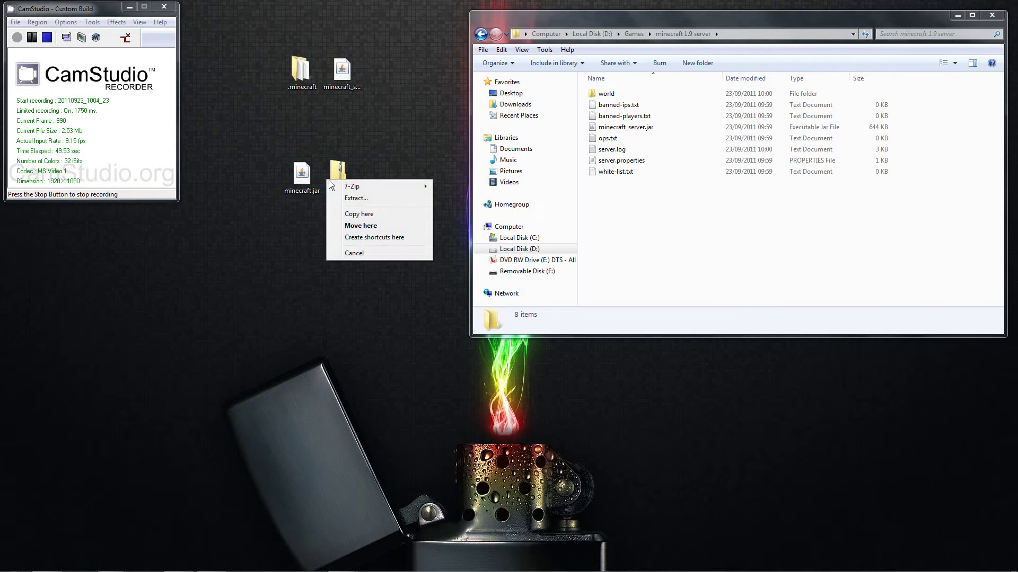
mouse_move(414, 186)
left_click(499, 186)
left_click(475, 185)
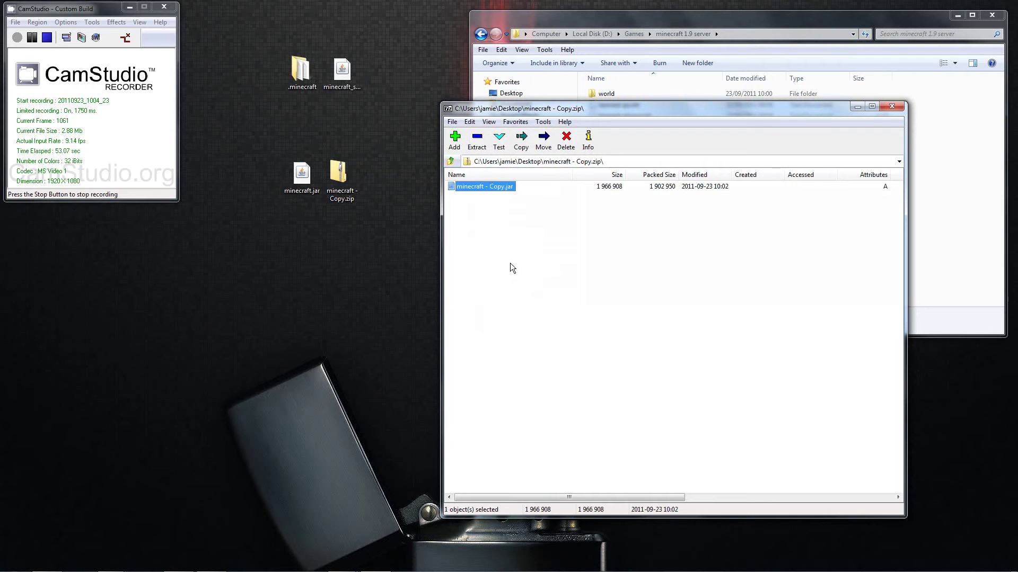
left_click(891, 107)
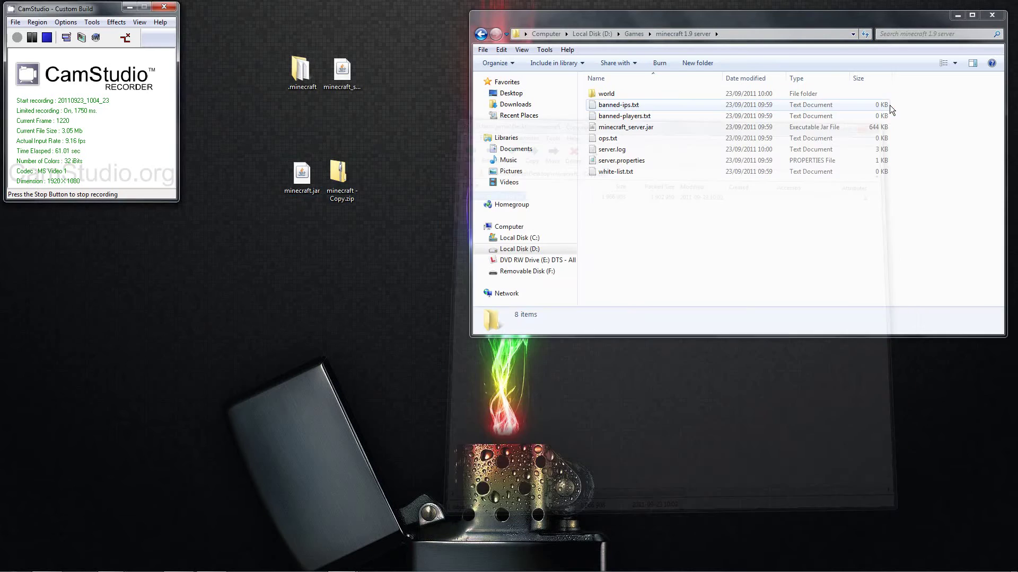
left_click_drag(338, 174, 416, 64)
left_click(369, 224)
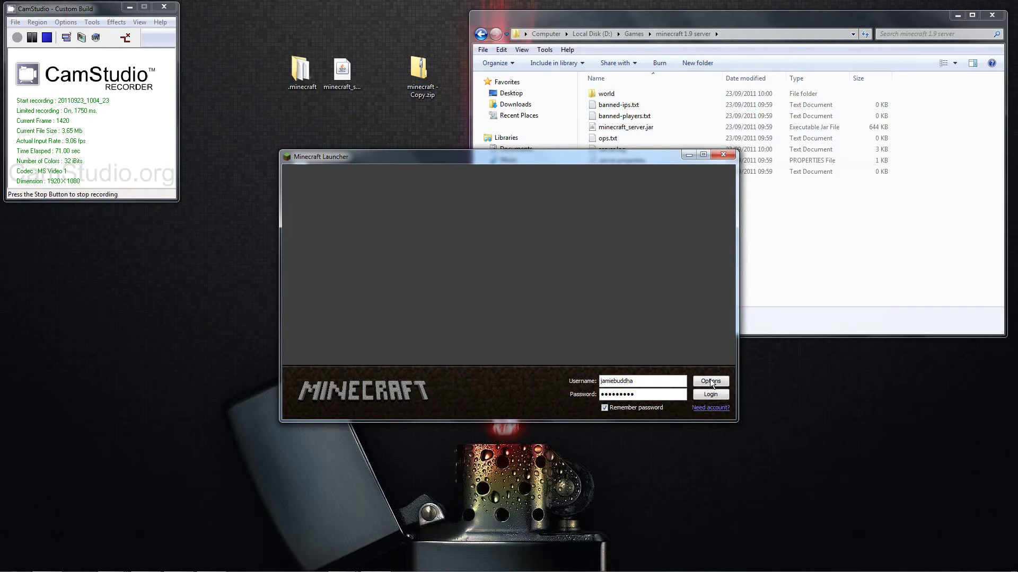
Step: Force a game update in the Minecraft launcher's options, log in and close the game once it loads
left_click(711, 382)
left_click(556, 285)
left_click(577, 316)
left_click(710, 395)
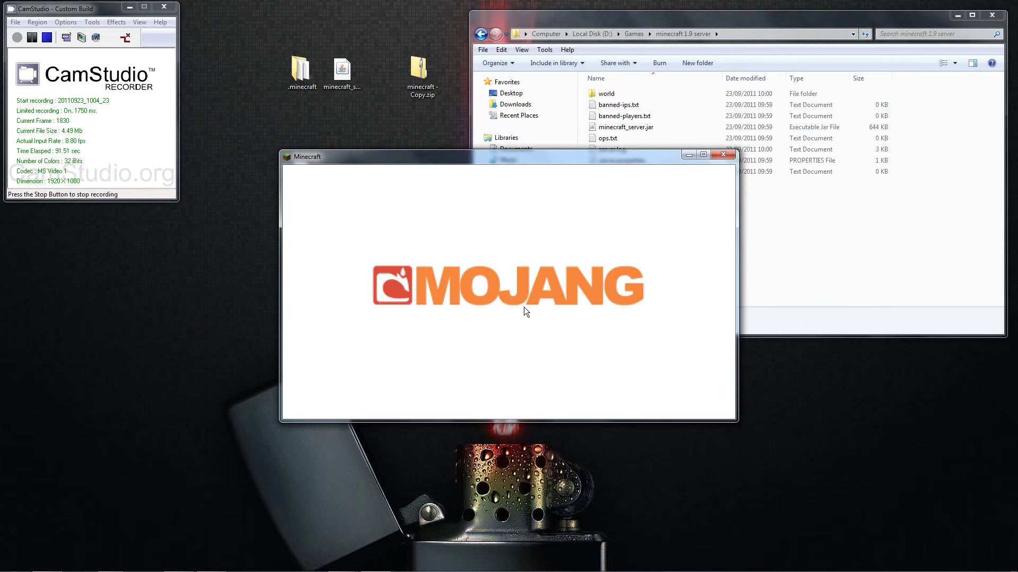
left_click(723, 155)
Step: Open the bin folder inside the .minecraft folder
right_click(111, 562)
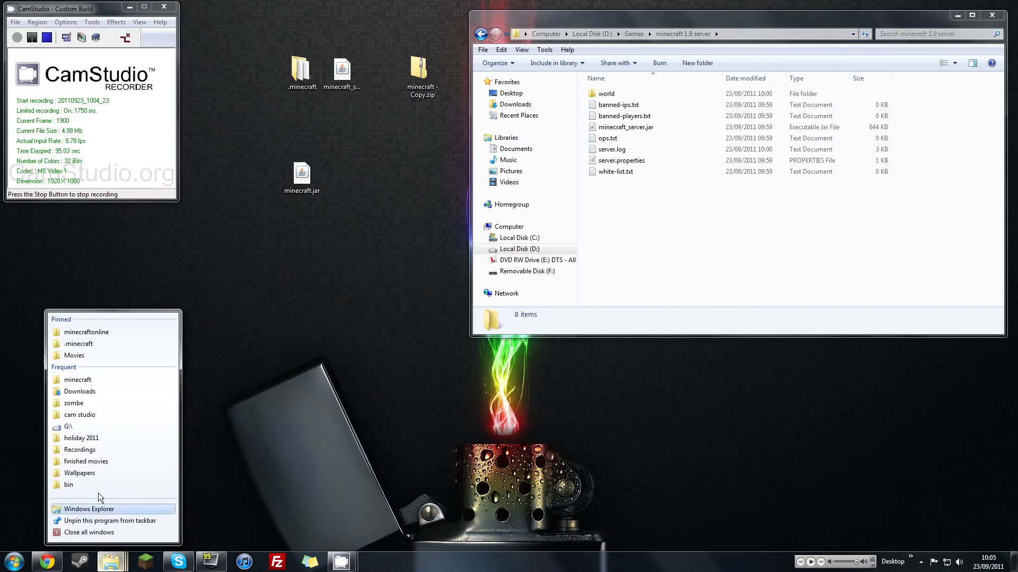
left_click(94, 346)
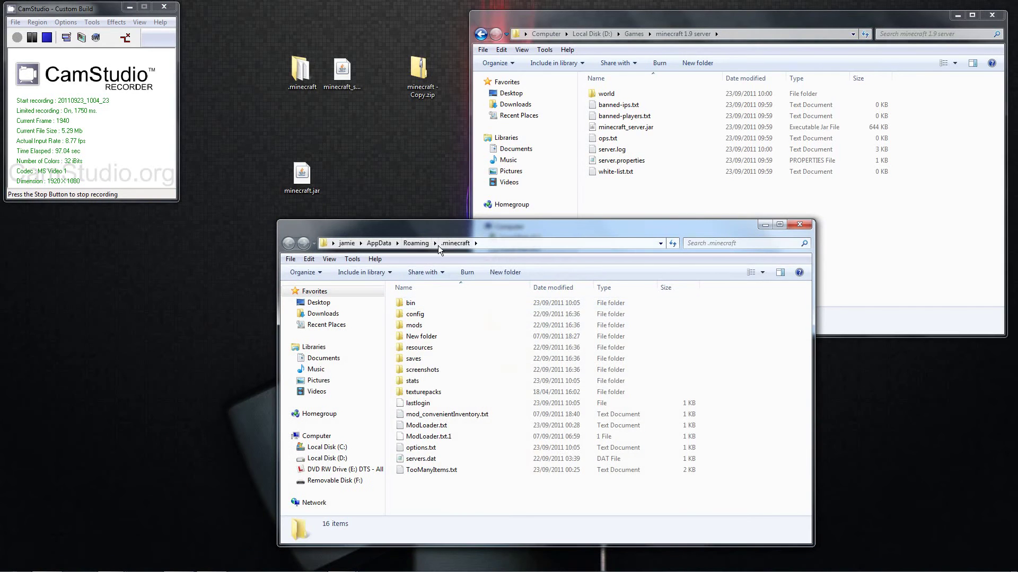
double_click(439, 304)
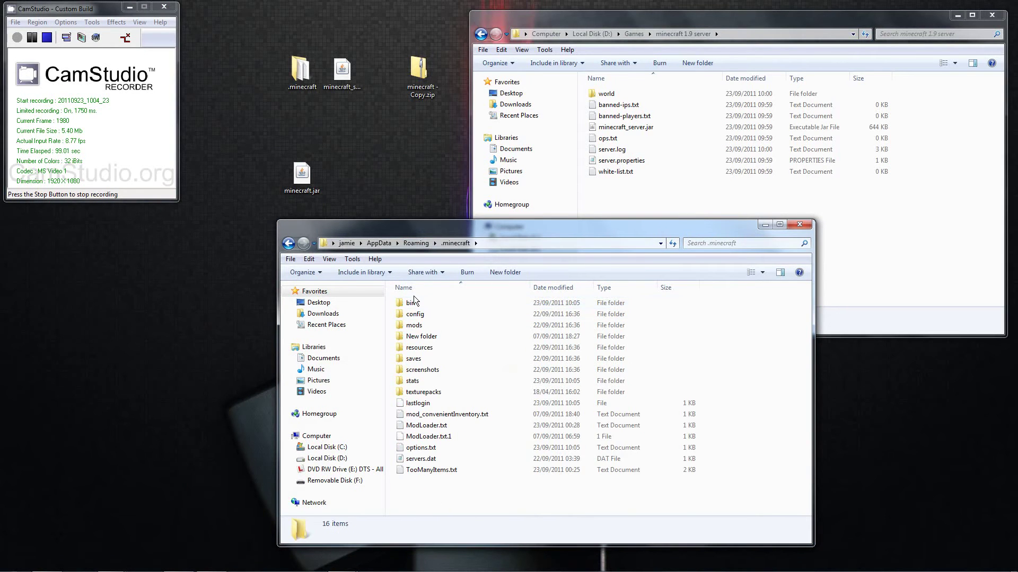
left_click(414, 304)
double_click(415, 304)
Step: Replace minecraft.jar in the bin folder with the minecraft.jar from the desktop and close the folder window
left_click(434, 359)
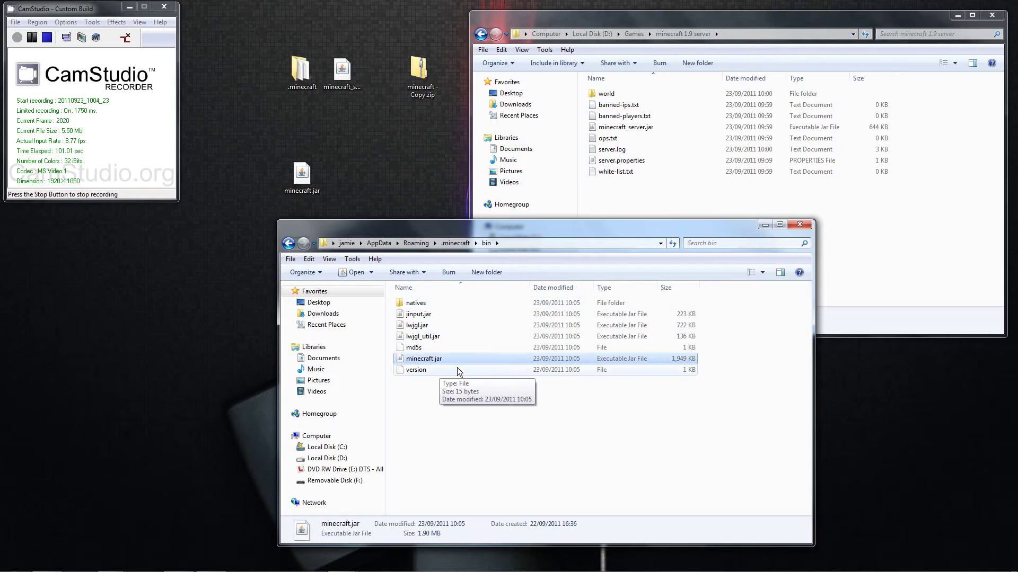
key("Delete")
key("Return")
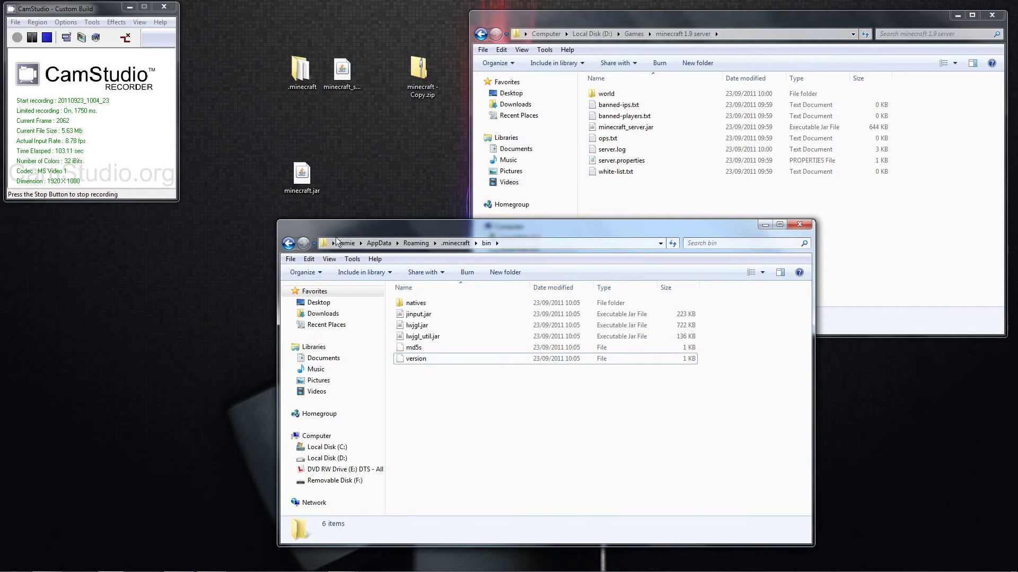
left_click_drag(290, 169, 444, 403)
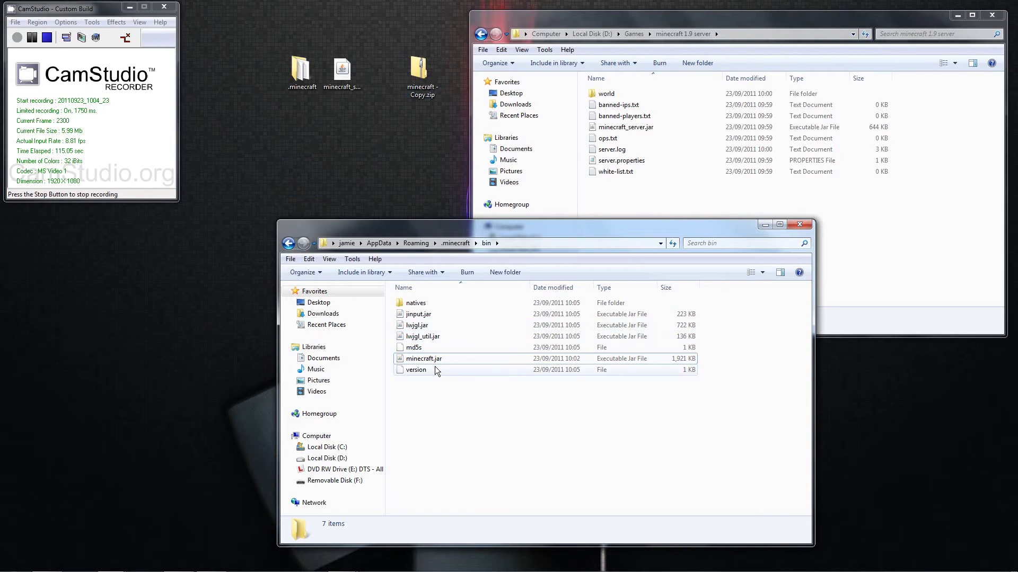
left_click(797, 227)
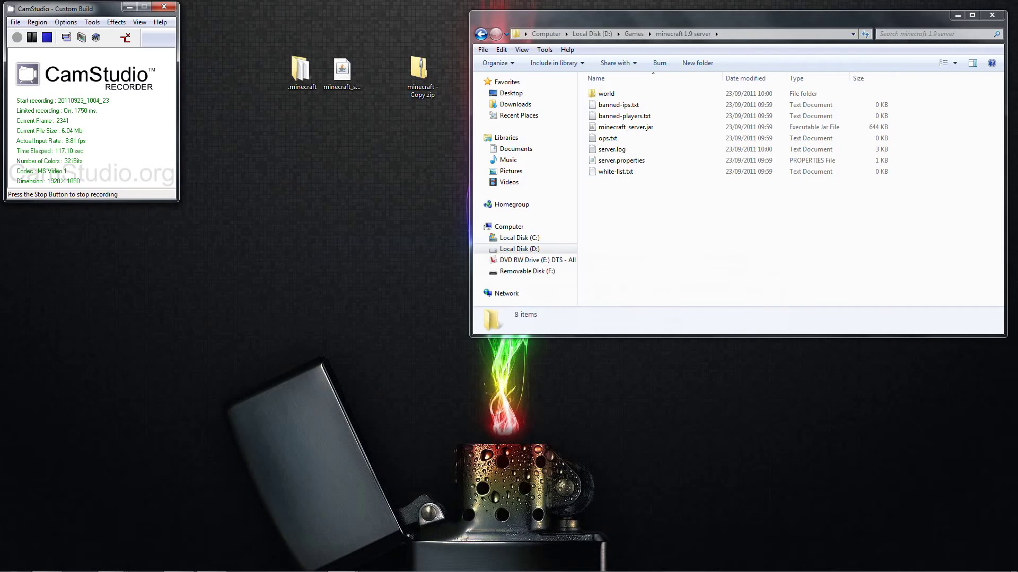
Step: Start Minecraft, log in with the saved account and load the singleplayer world named world
left_click(146, 562)
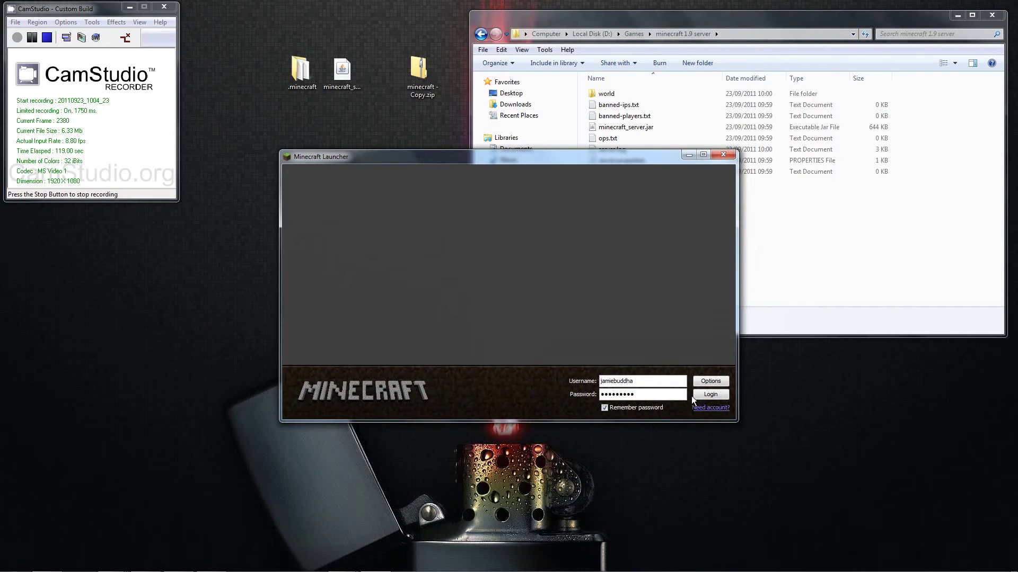
left_click(714, 396)
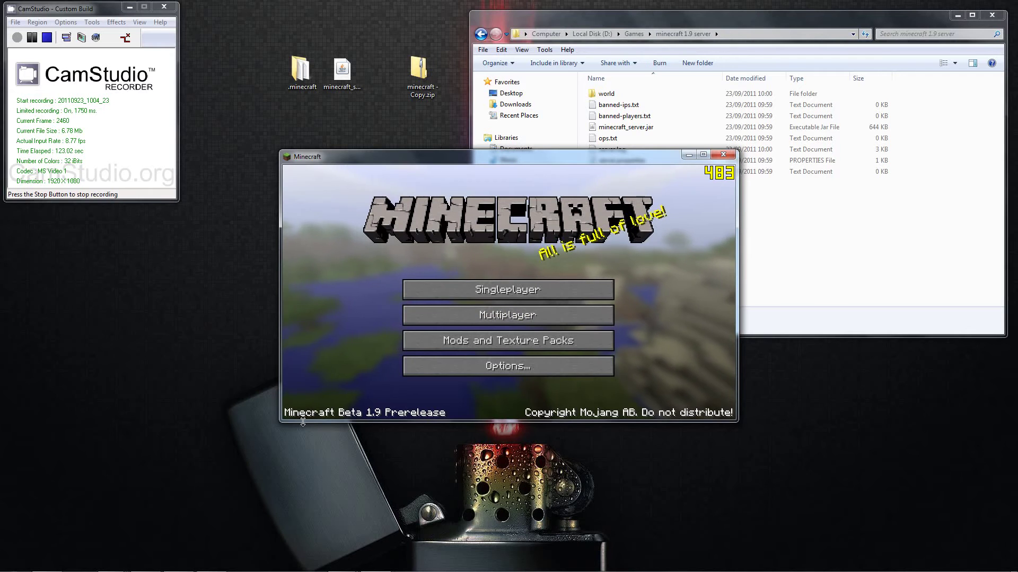
left_click(506, 290)
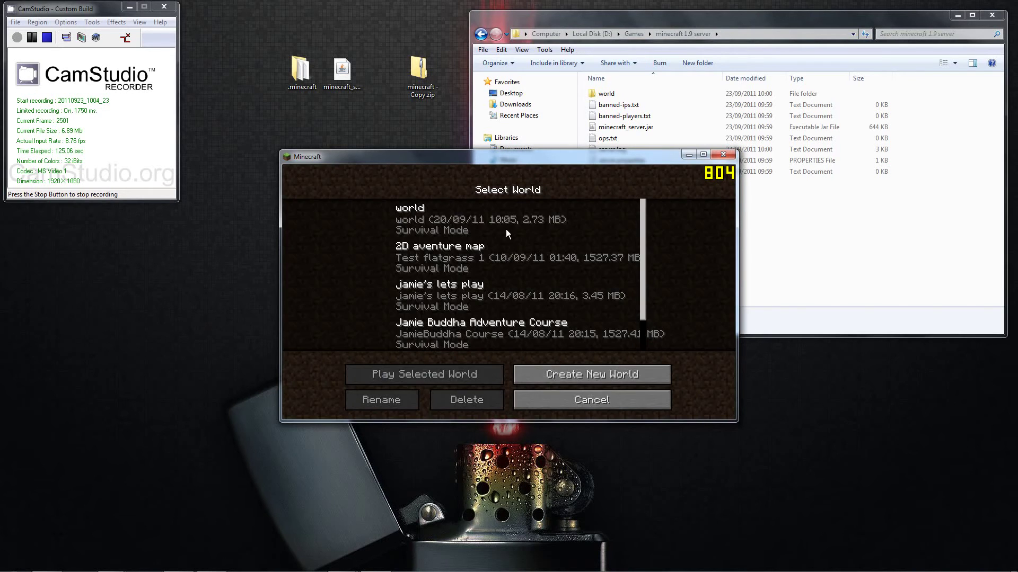
double_click(506, 229)
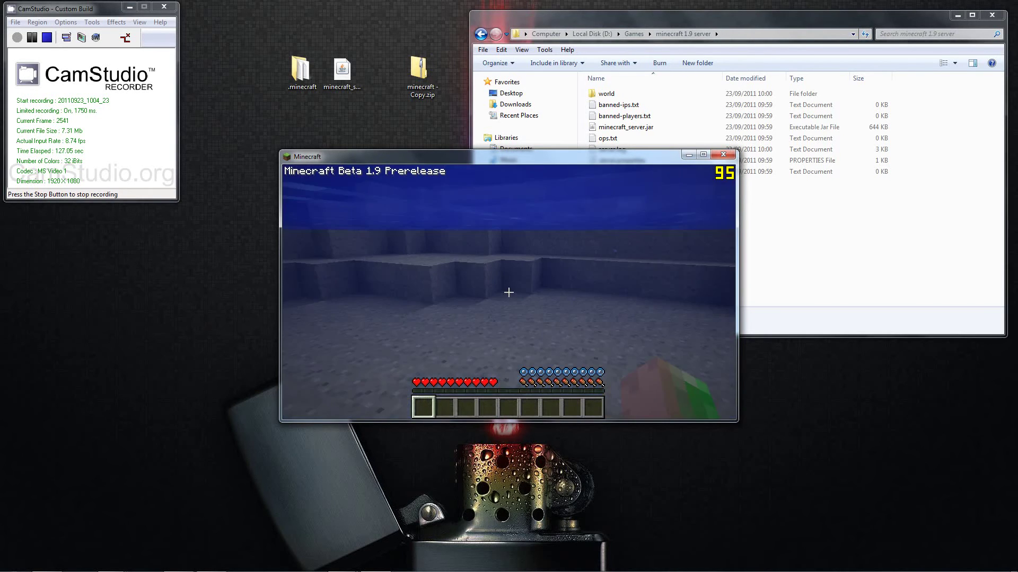
Step: Check the player's inventory in the loaded world and close Minecraft
key("e")
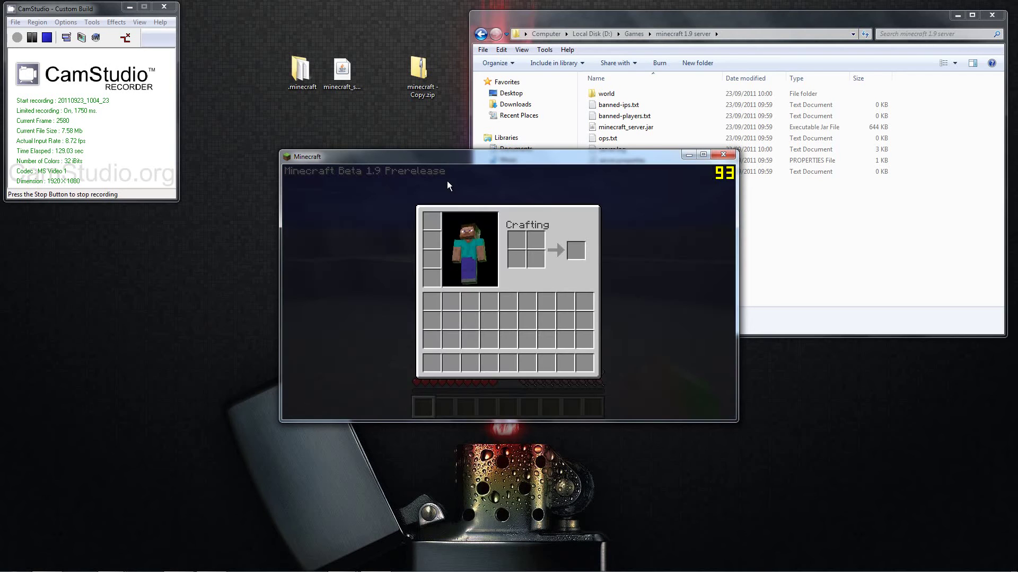
key("e")
key("e")
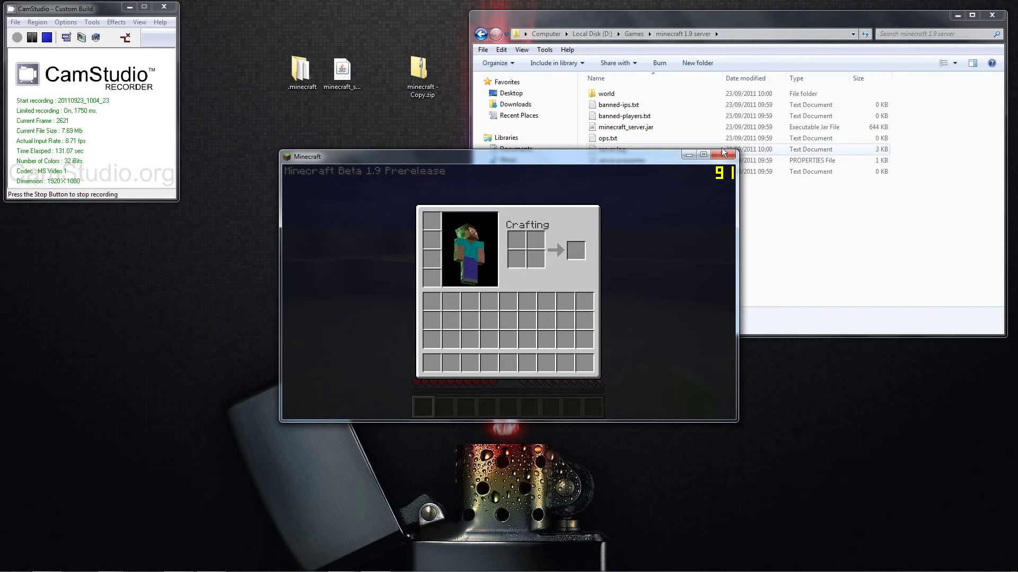
left_click(720, 154)
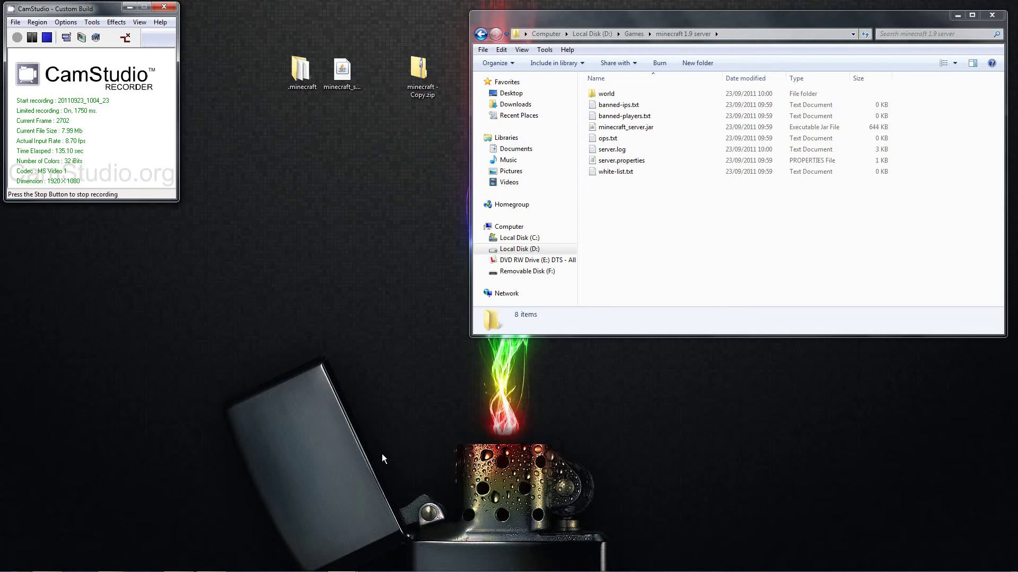
Step: Reopen the minecraft 1.9 server folder from Games and delete everything inside it
left_click(632, 34)
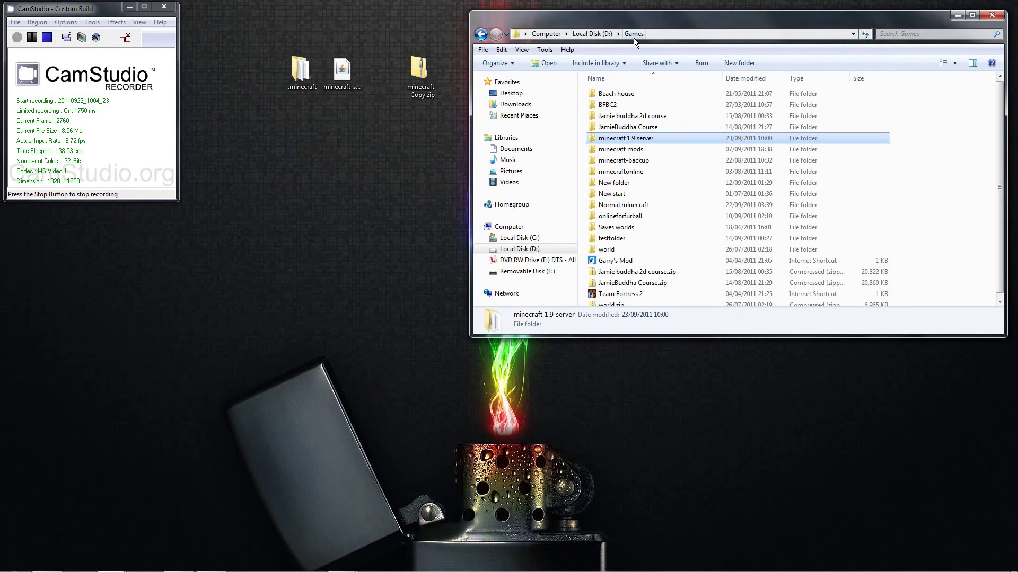
double_click(626, 139)
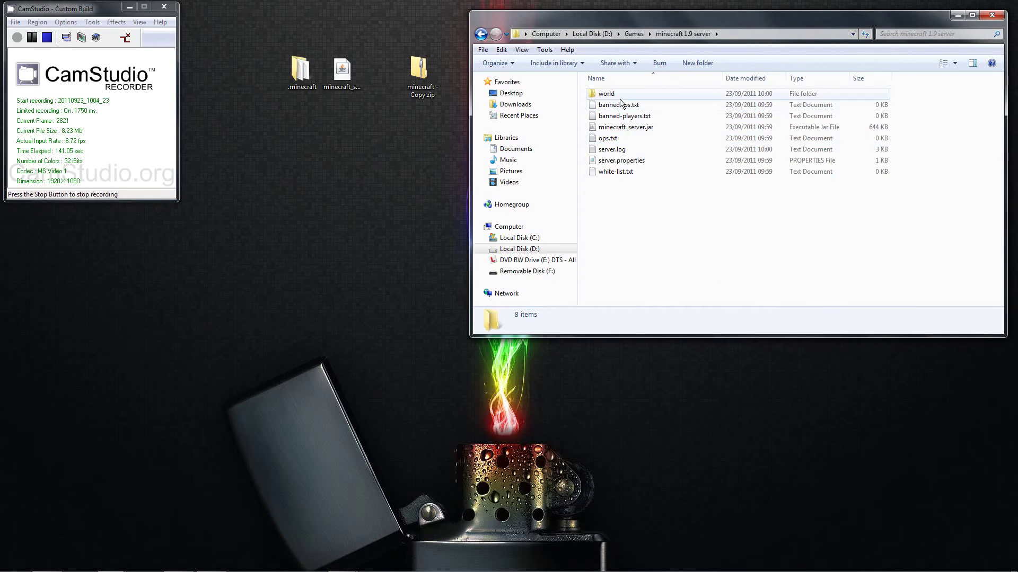
key("ctrl+a")
key("Delete")
key("Return")
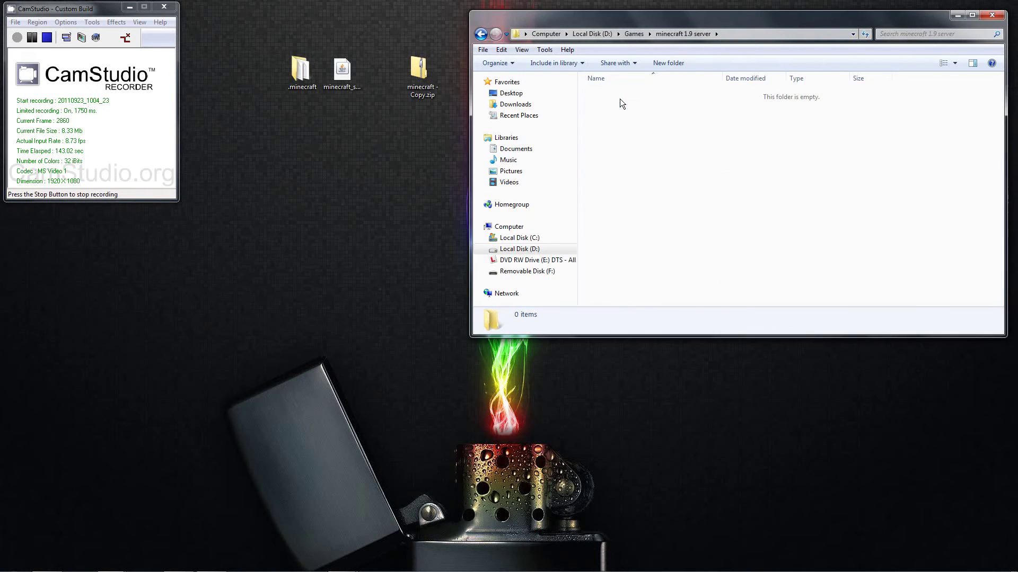
Step: Copy minecraft_server.jar from the desktop into the minecraft 1.9 server folder and run it to generate the server files
left_click(349, 73)
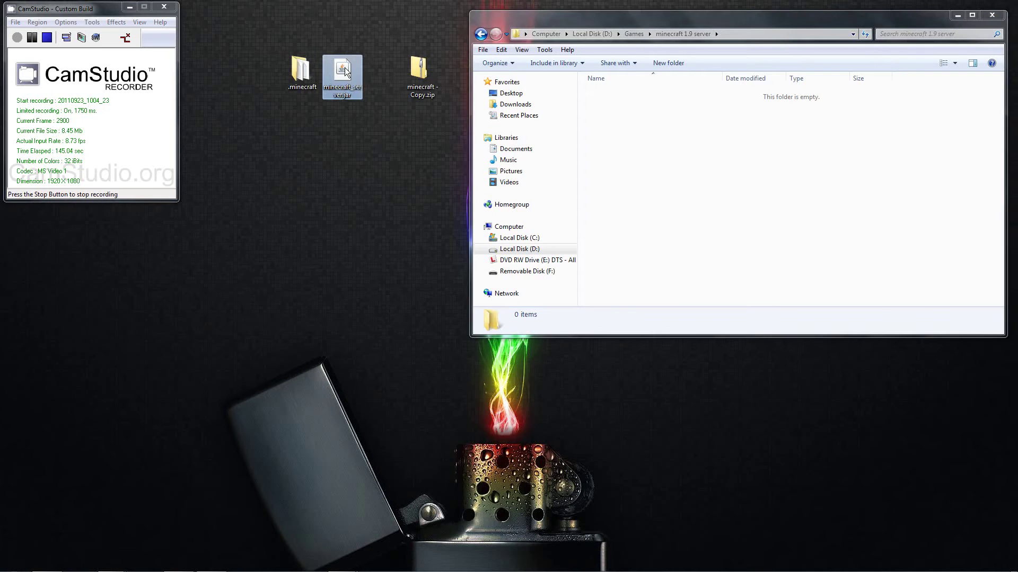
left_click_drag(344, 71, 614, 113)
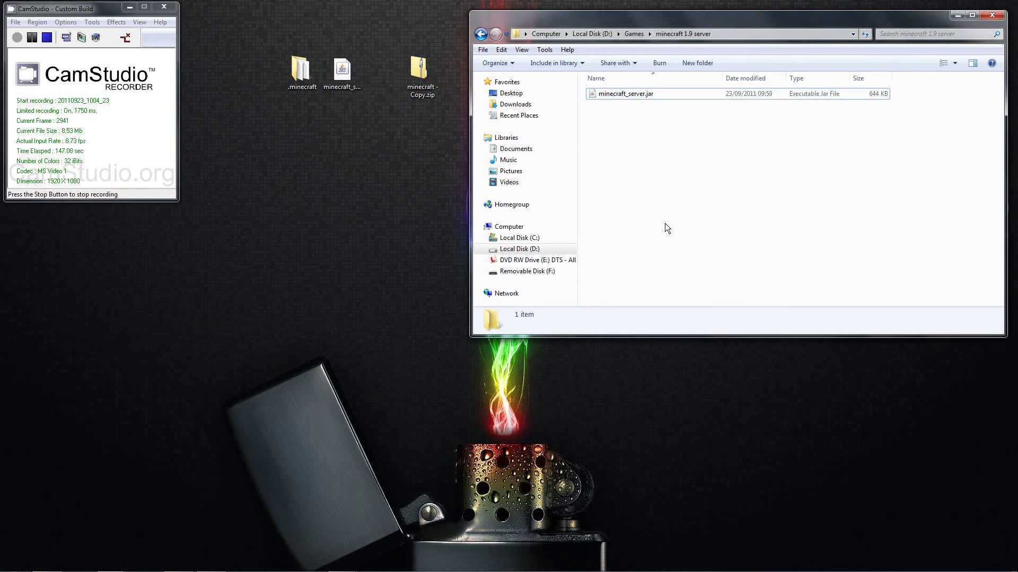
left_click(628, 95)
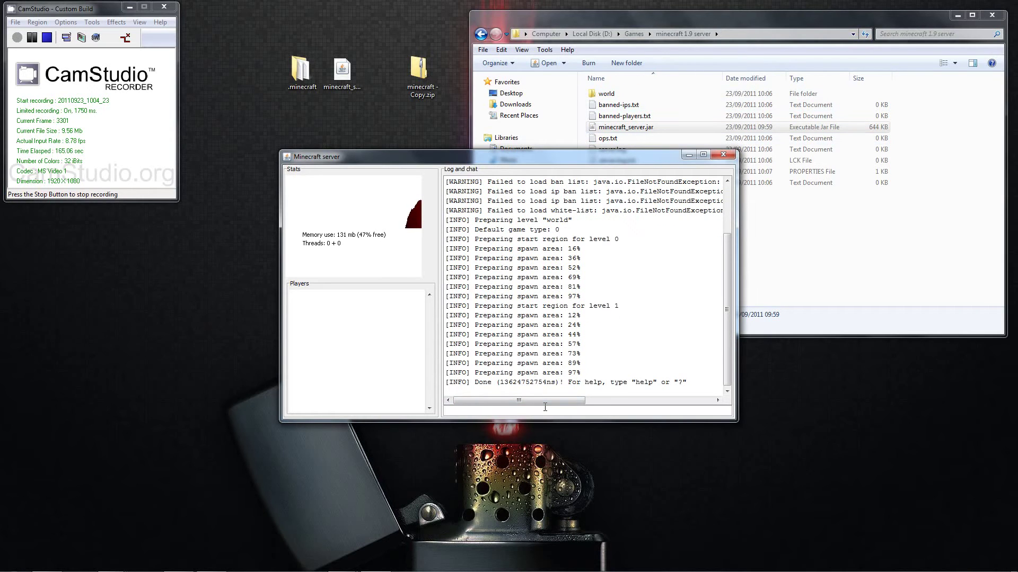
Step: Stop the Minecraft server from its console and start minecraft_server.jar again
type("op")
key("Return")
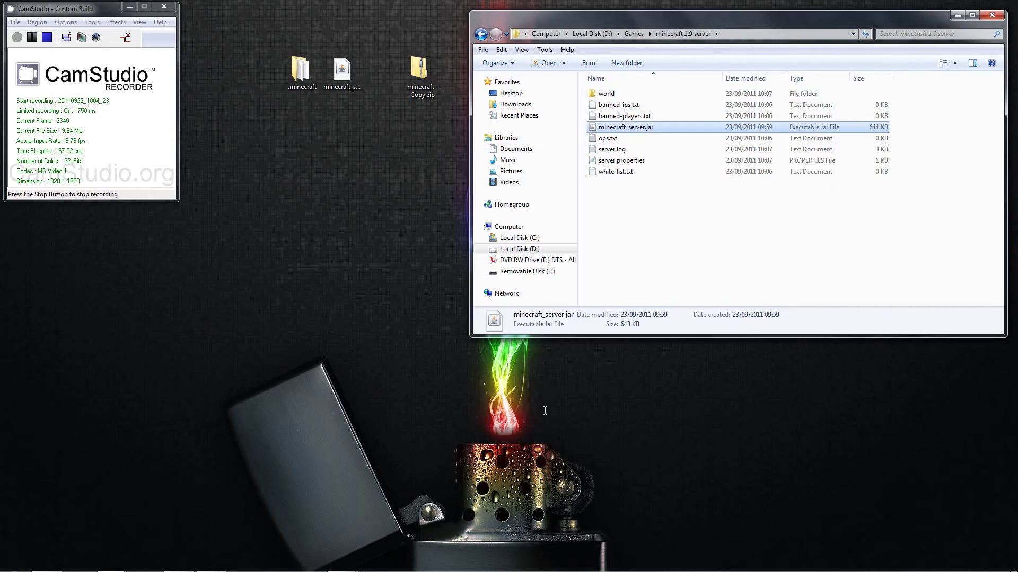
left_click(643, 234)
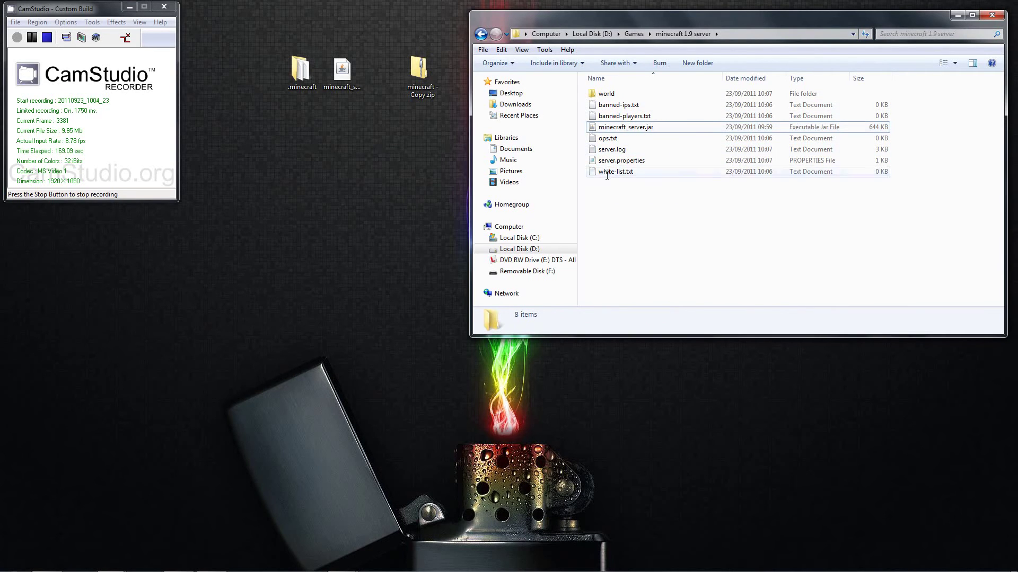
double_click(632, 128)
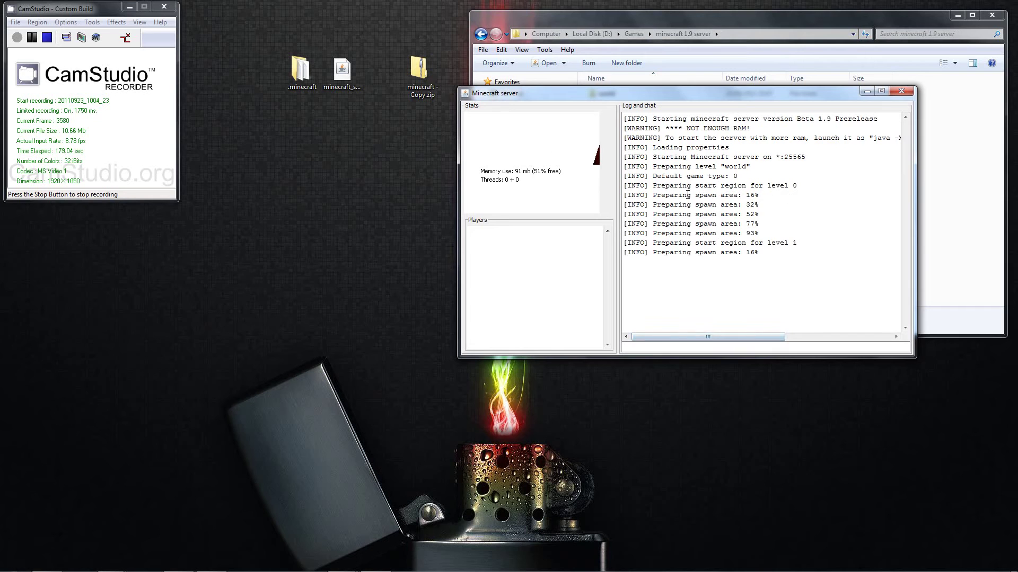
Step: Launch Minecraft side by side with the server window and log in with the remembered account
left_click_drag(639, 97, 571, 225)
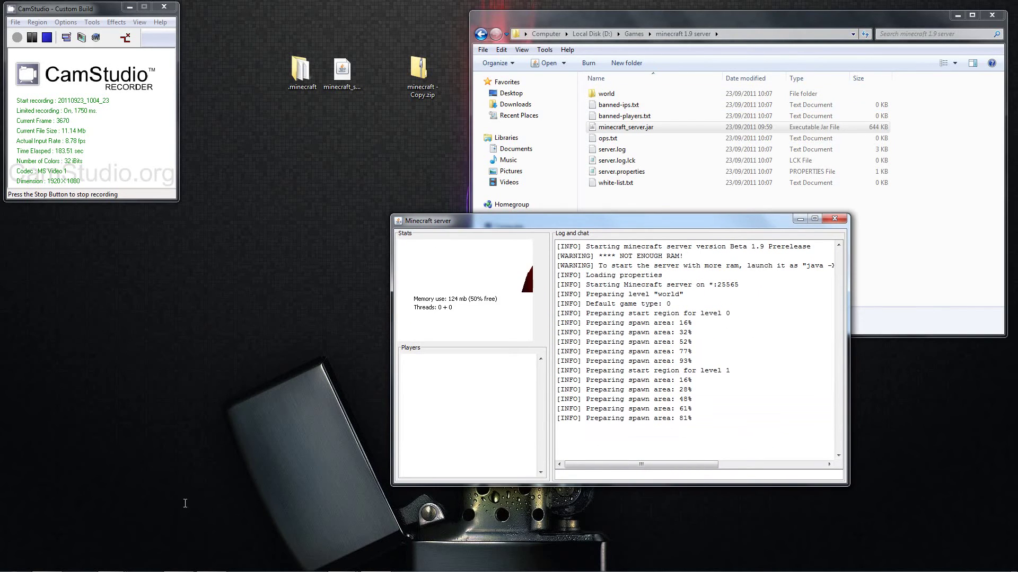
left_click(145, 561)
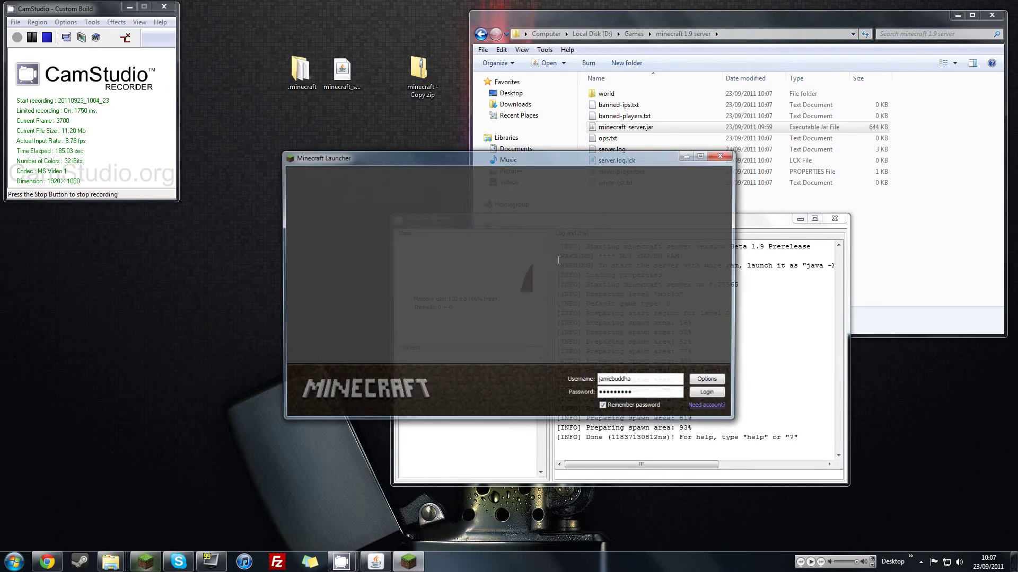
left_click_drag(562, 155, 0, 127)
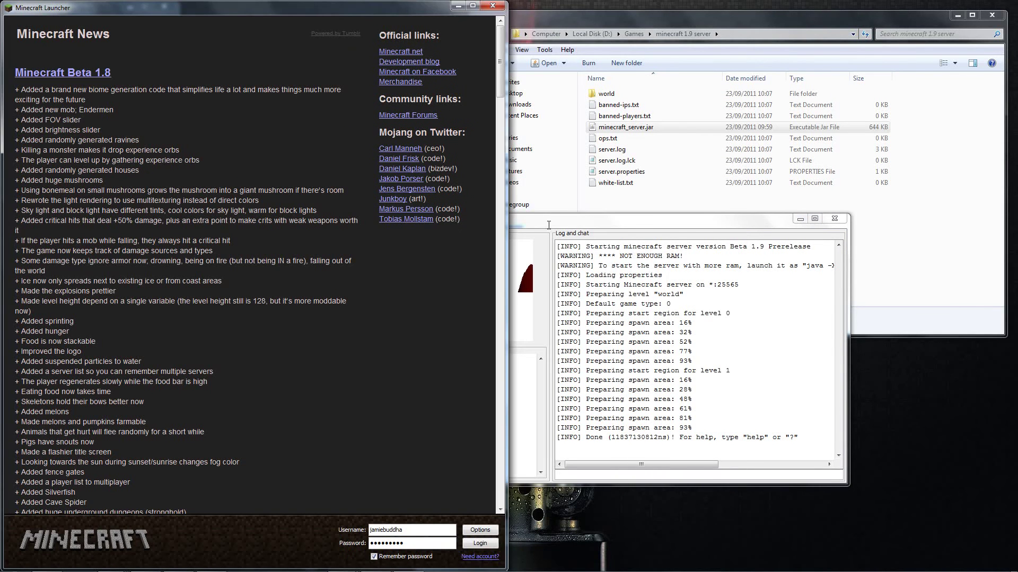
left_click_drag(549, 224, 1017, 236)
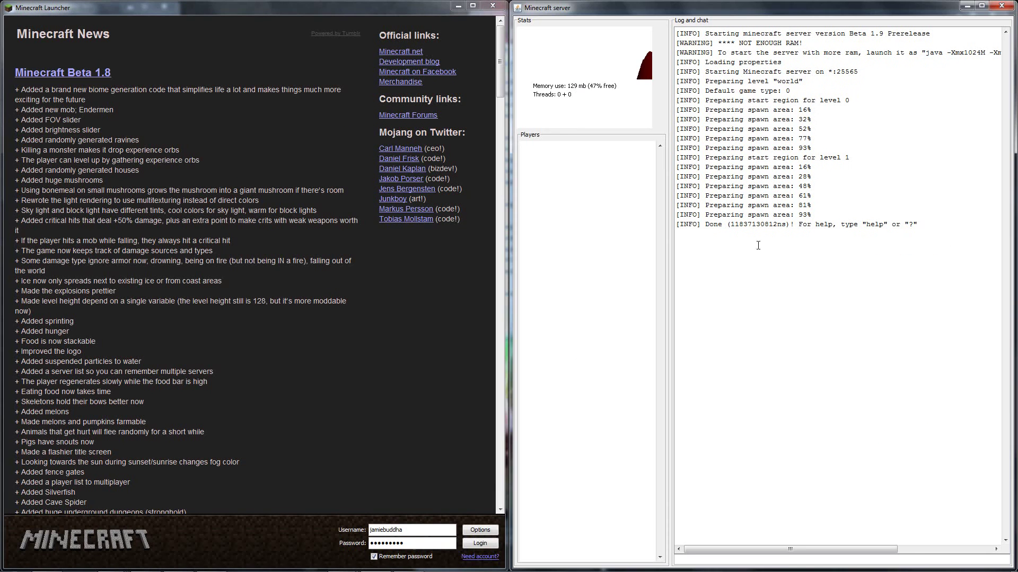
left_click(472, 544)
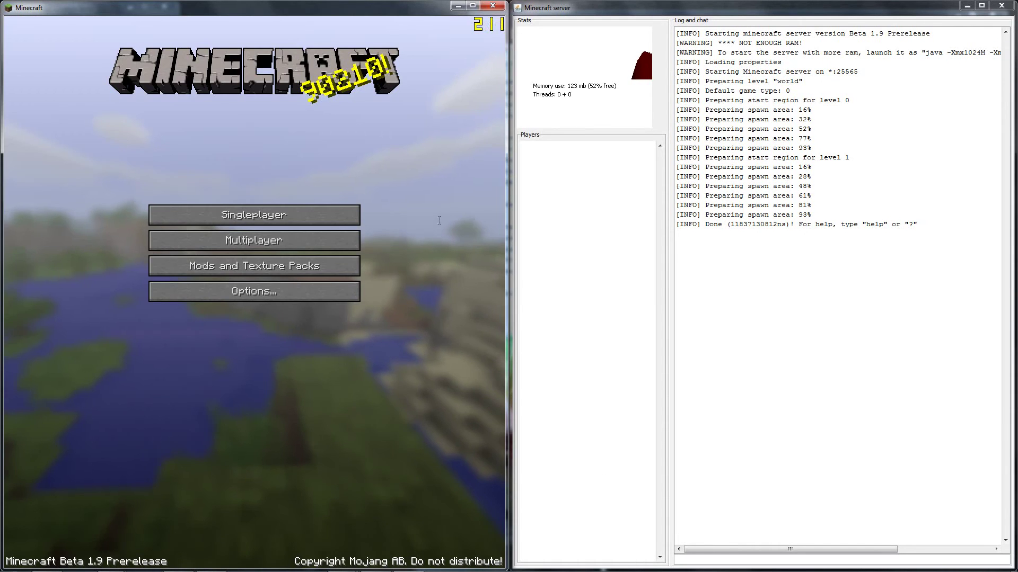
Step: Add a multiplayer server with the address localhost, keeping the default name Minecraft Server
left_click(247, 241)
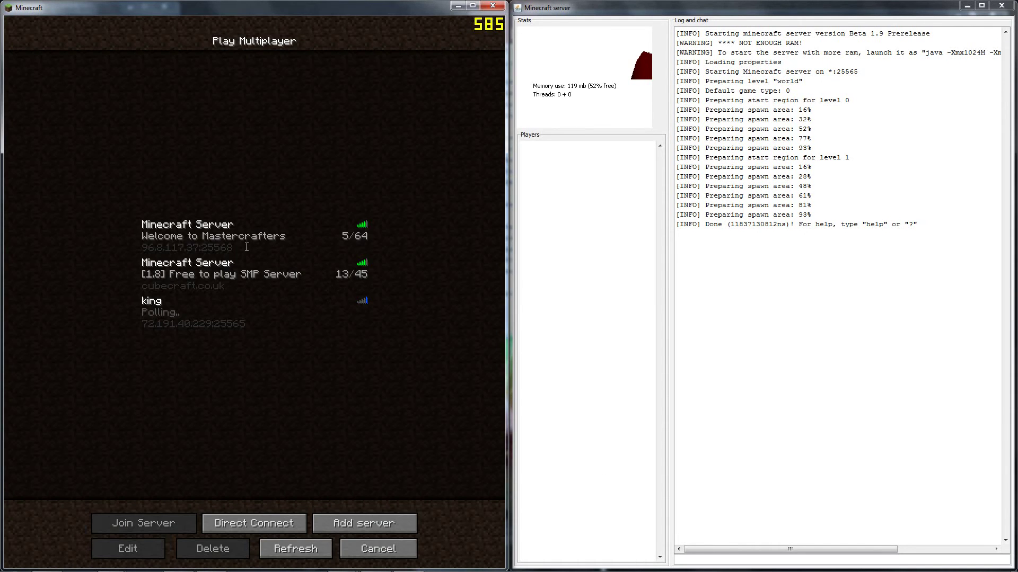
left_click(364, 523)
left_click(243, 157)
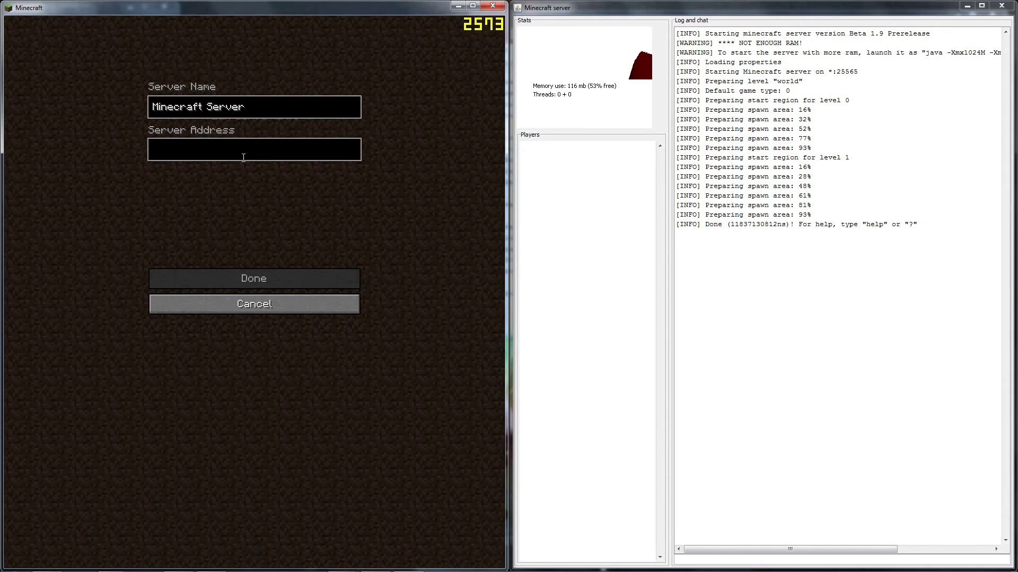
type("localhsot")
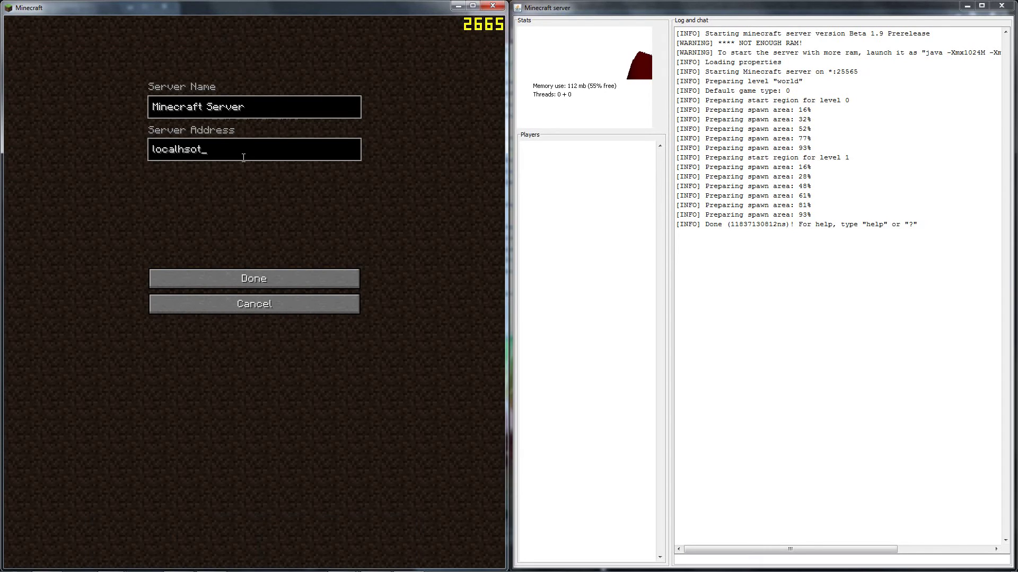
key("BackSpace")
key("BackSpace")
key("BackSpace")
type("ost")
left_click(270, 278)
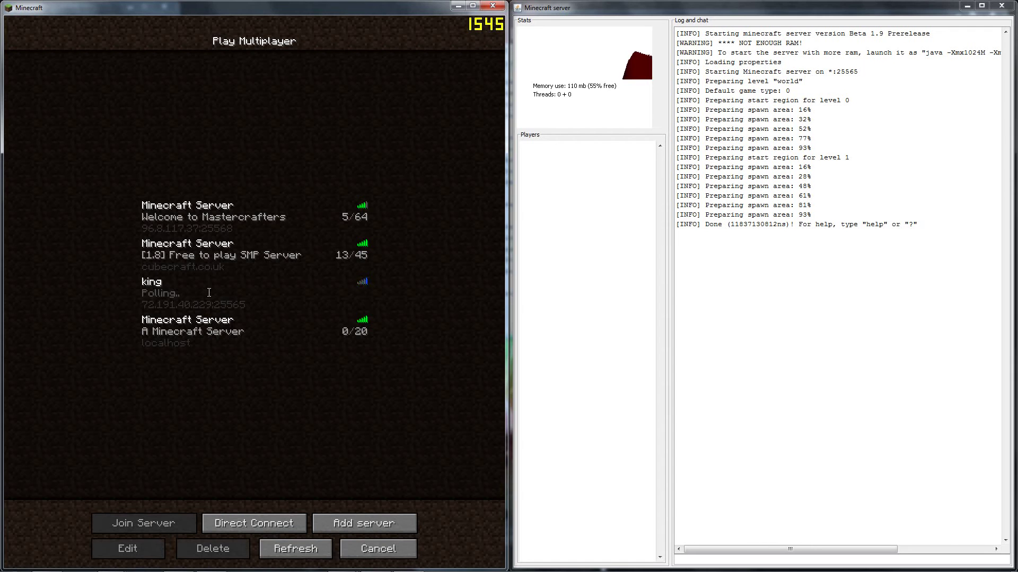
Step: Join the localhost server to look around its world, and close Minecraft
double_click(210, 325)
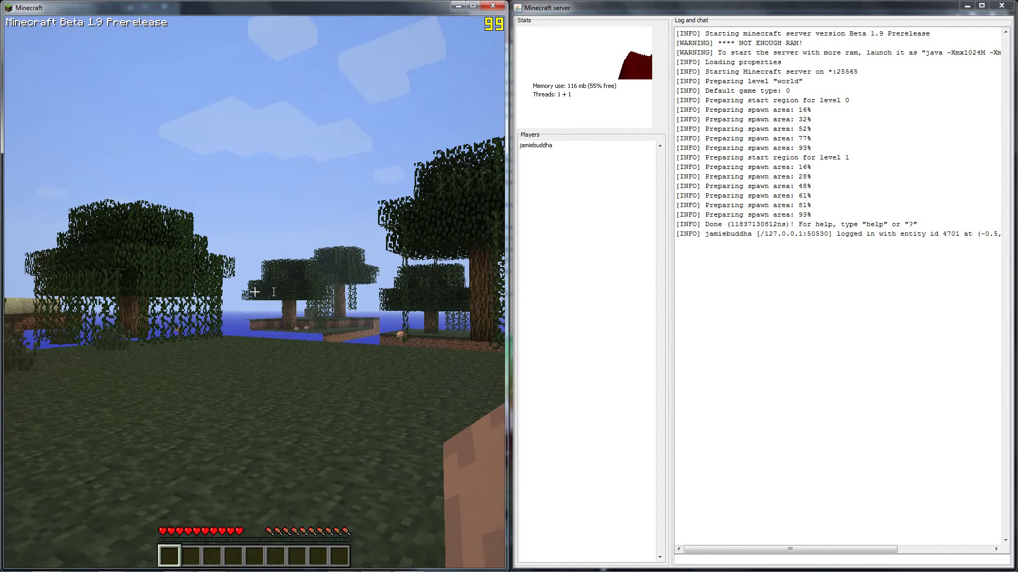
key("w")
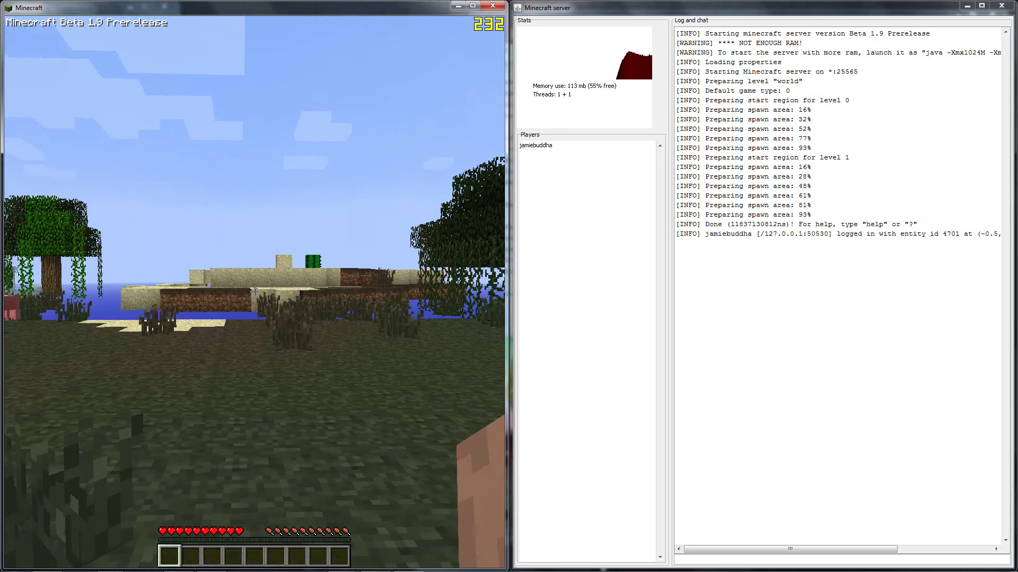
key("e")
key("e")
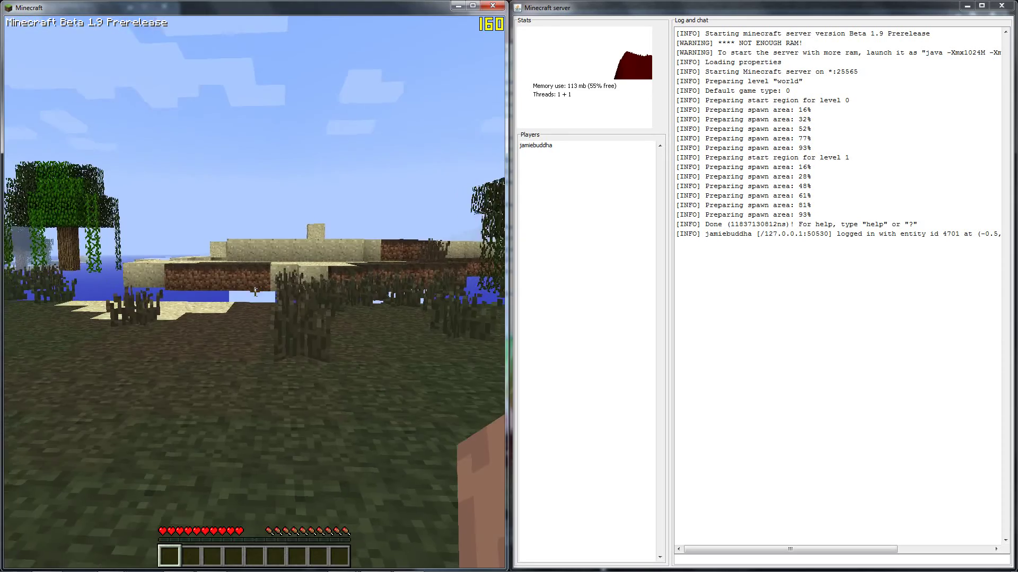
key("w")
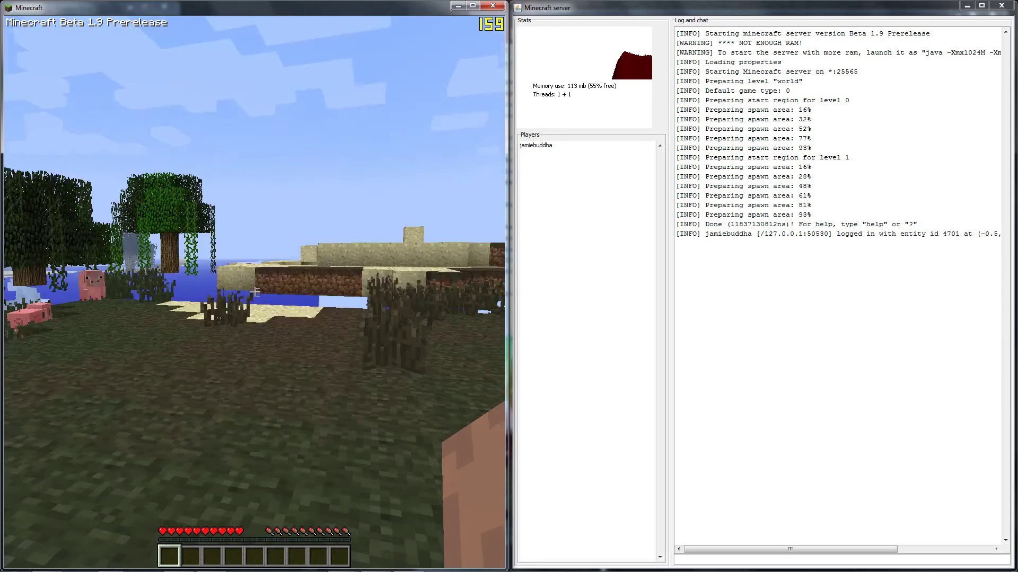
key("e")
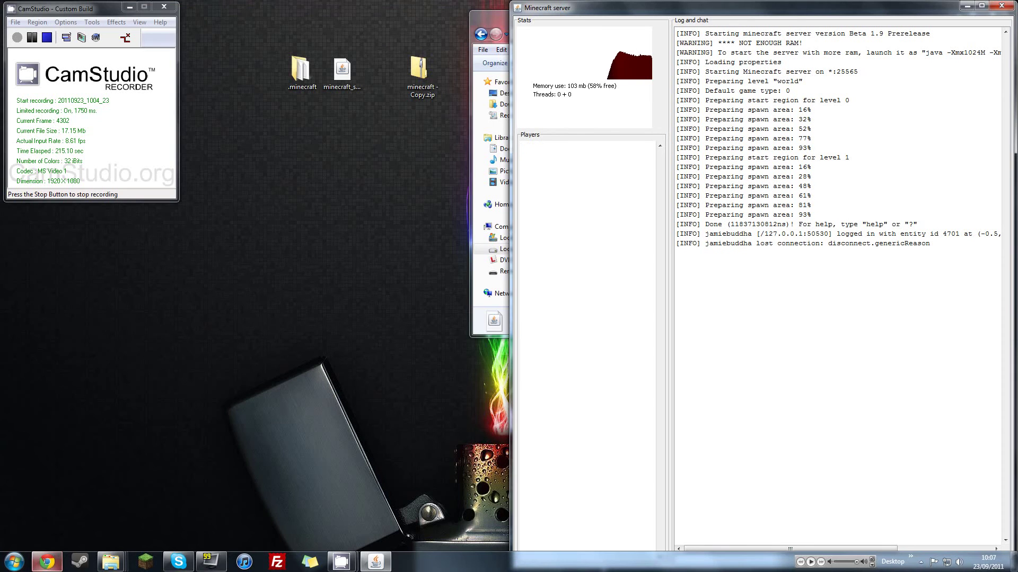
Step: Search Google for ip in a new Chrome window, select the public IP address on whatismyip.com, and return to the server console's command line
right_click(46, 560)
left_click(42, 509)
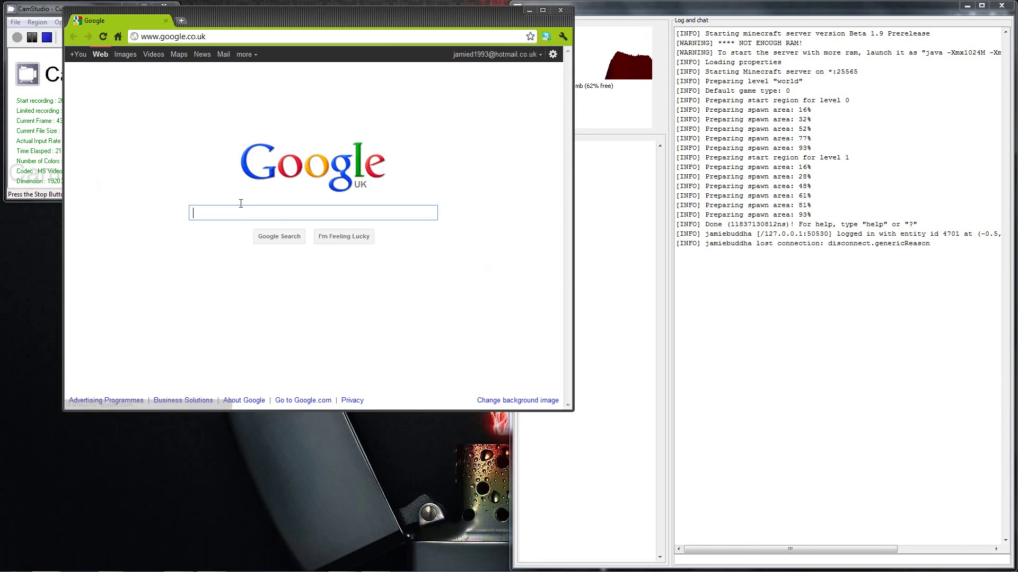
type("ip")
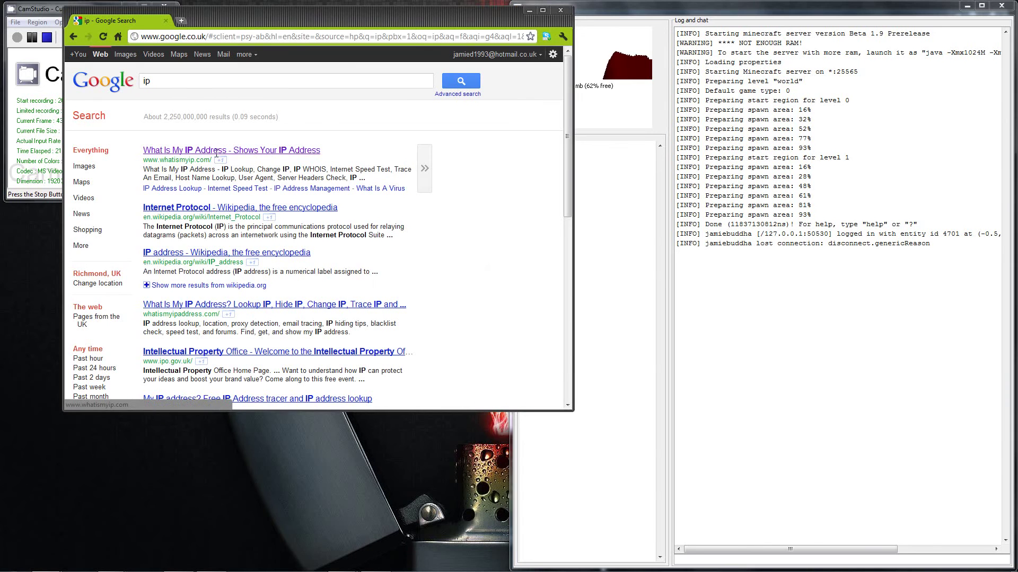
left_click(217, 149)
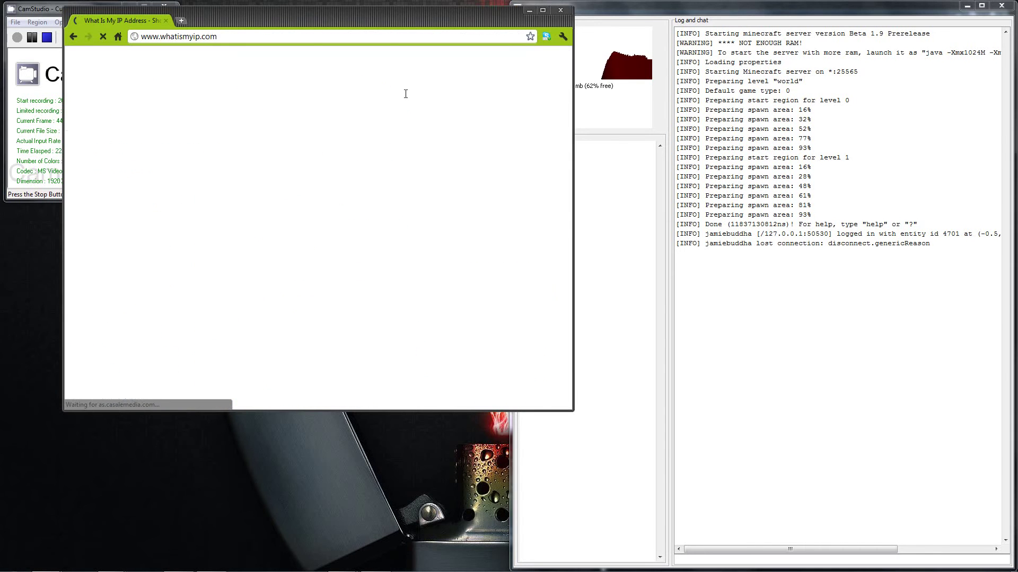
left_click_drag(380, 134, 250, 124)
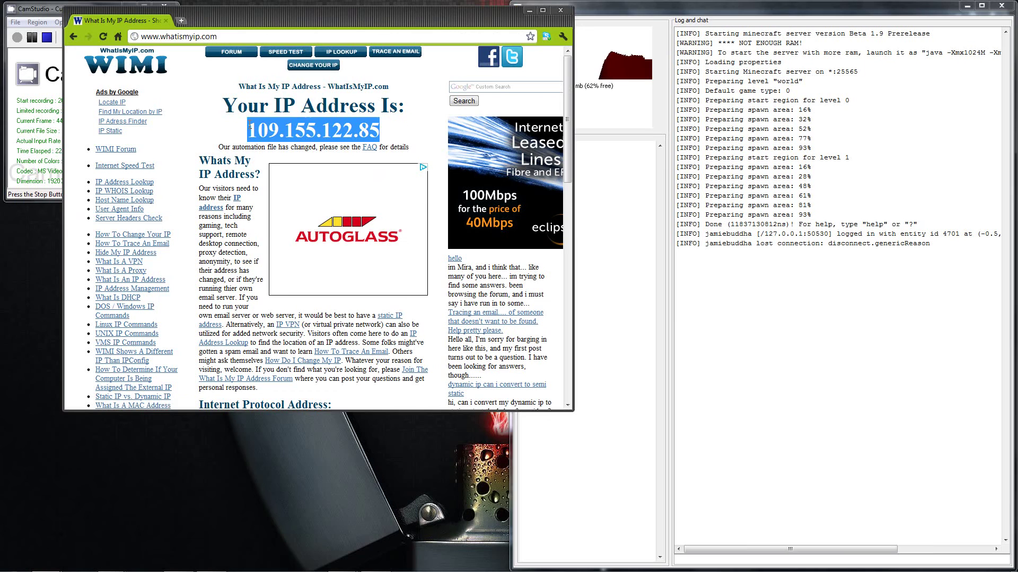
left_click(529, 10)
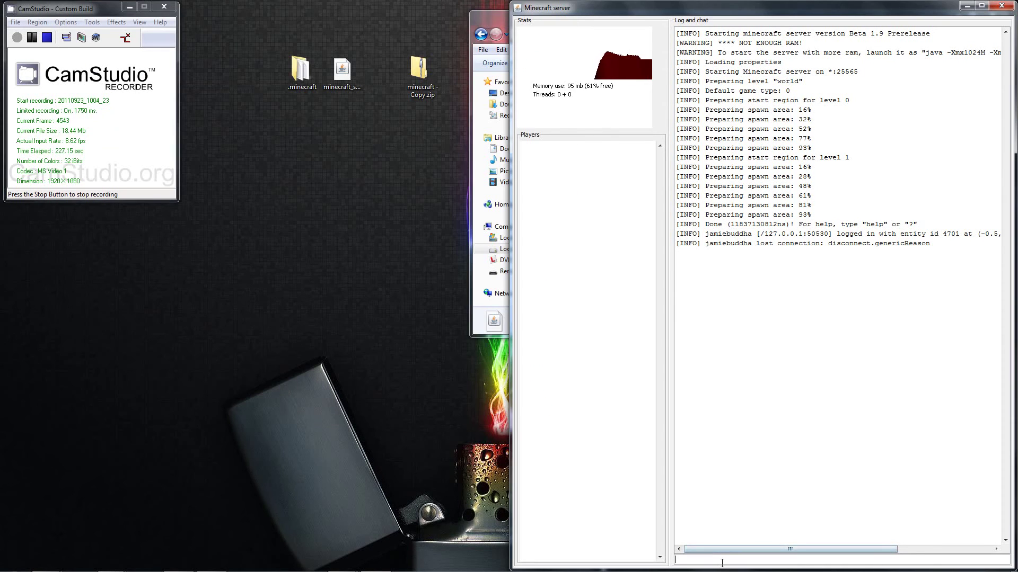
left_click(721, 562)
type(":255")
key("BackSpace")
key("BackSpace")
key("BackSpace")
key("BackSpace")
key("BackSpace")
key("BackSpace")
key("BackSpace")
Step: Stop the server with the stop command and check the server-port value in server.properties
type("stop")
key("Return")
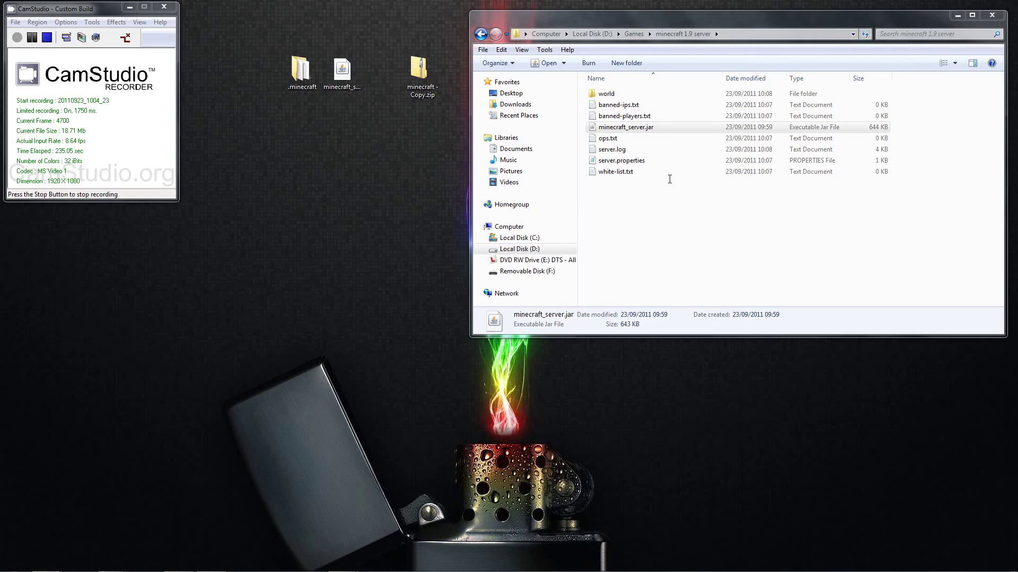
double_click(614, 160)
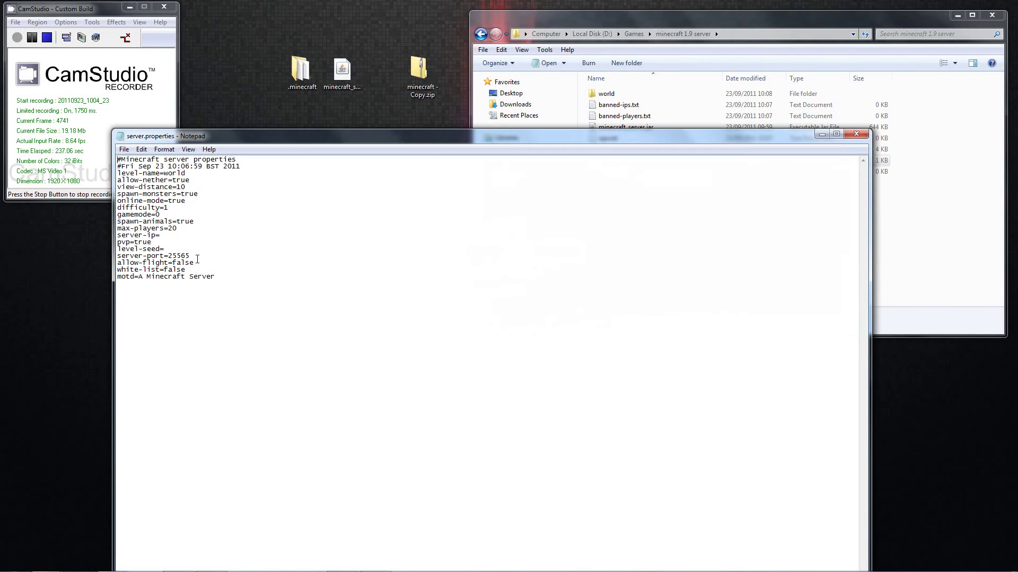
left_click_drag(190, 257, 168, 256)
left_click(193, 256)
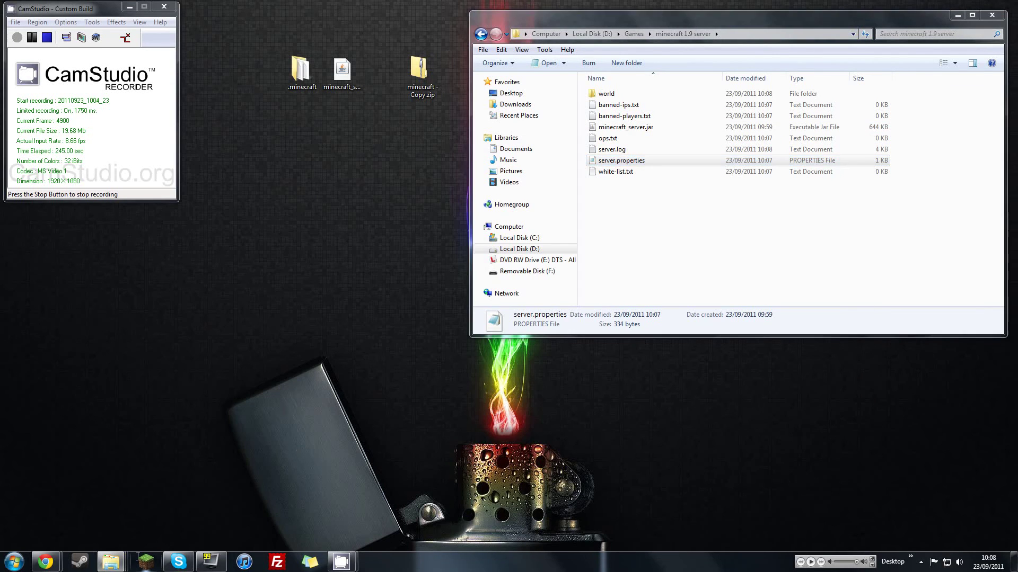
Step: Relaunch Minecraft in a maximized window with the remembered account and begin adding a new multiplayer server
left_click(142, 559)
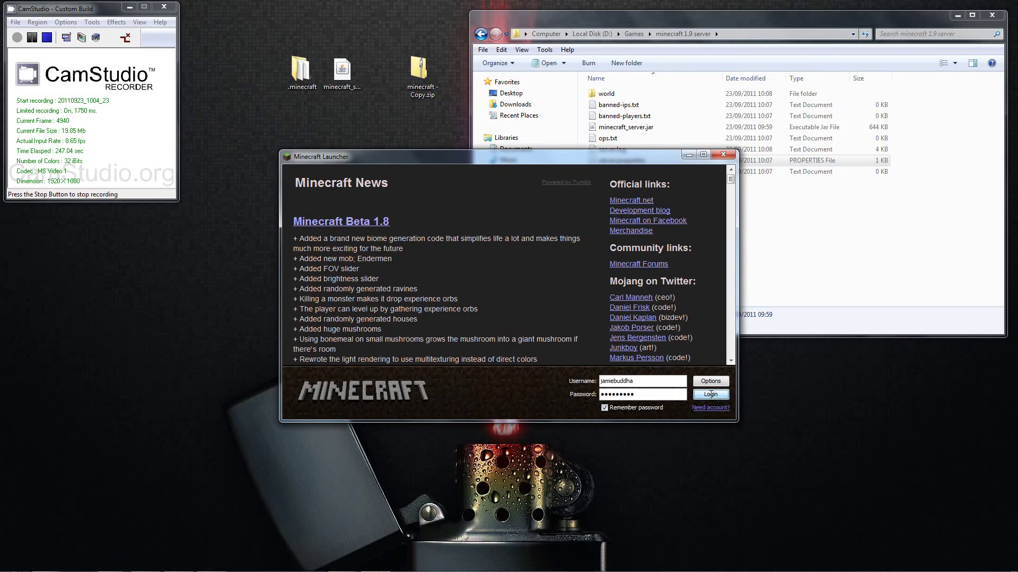
left_click(710, 395)
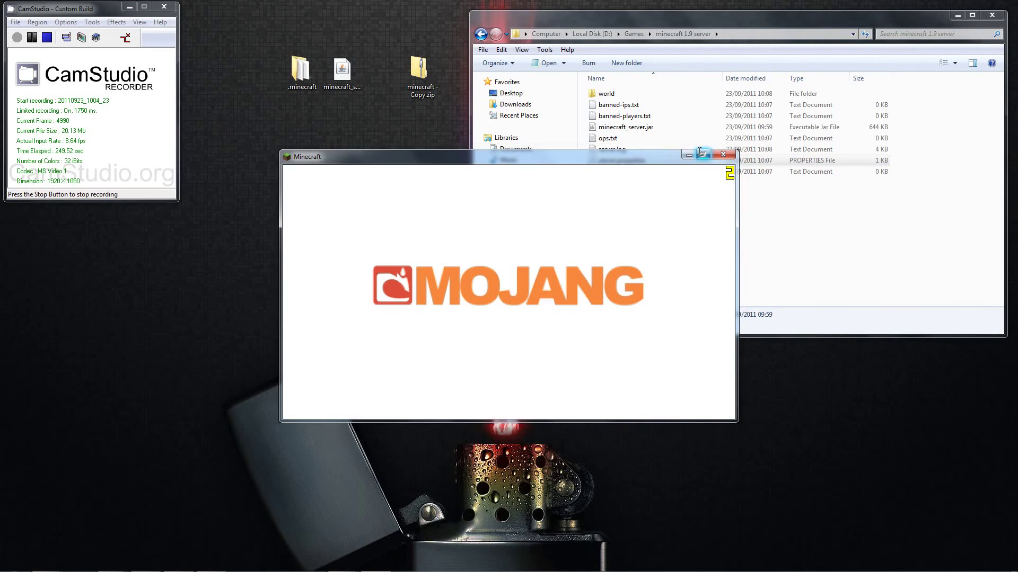
left_click(702, 155)
left_click(509, 280)
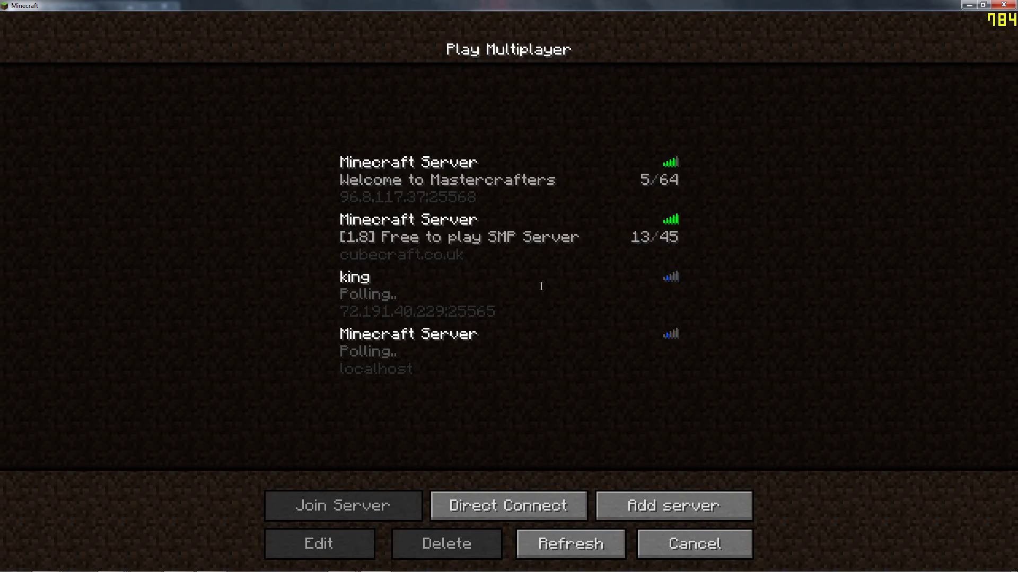
left_click(650, 505)
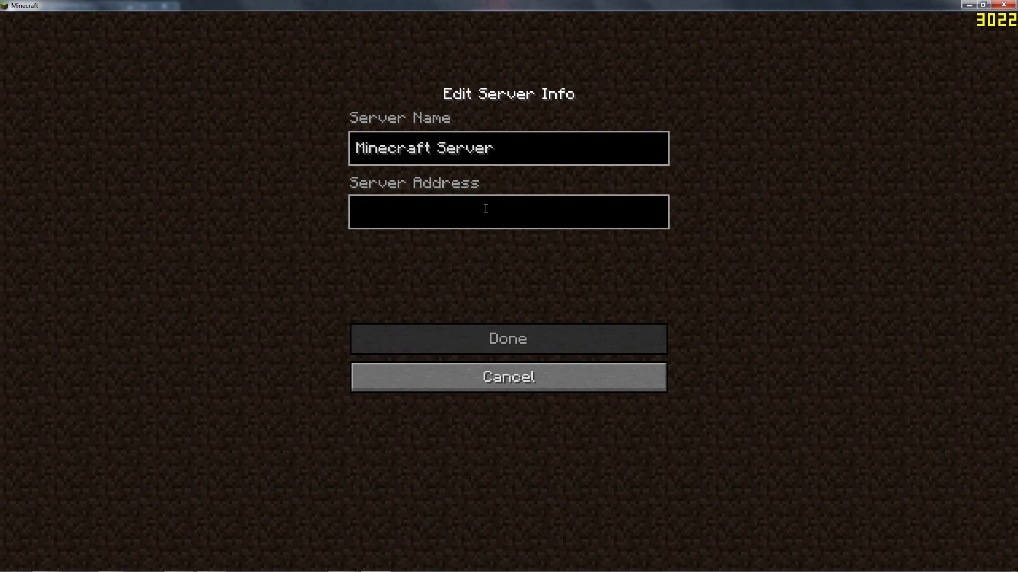
type("q214235:25565")
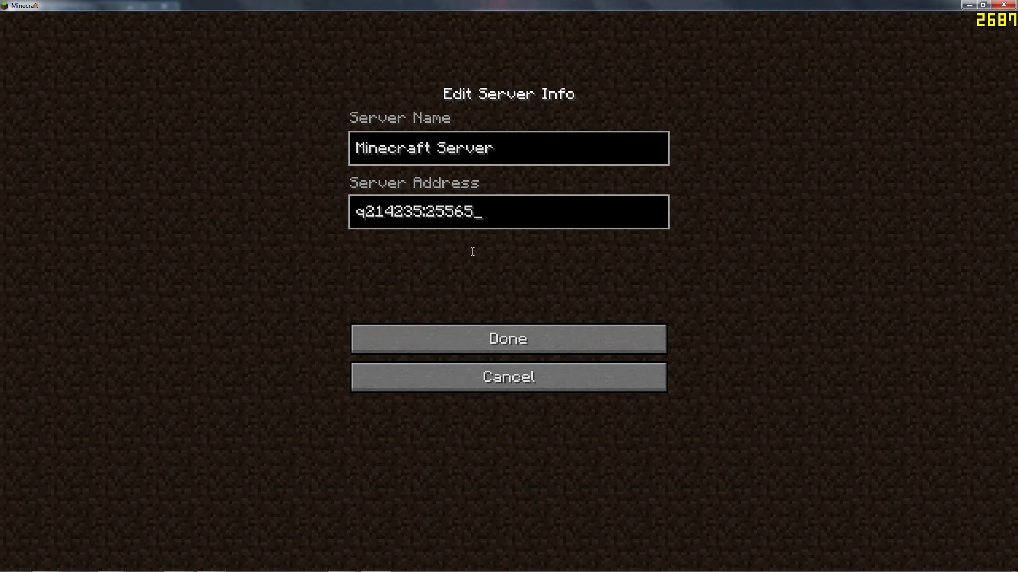
key("BackSpace")
key("BackSpace")
key("BackSpace")
key("BackSpace")
key("BackSpace")
key("BackSpace")
key("BackSpace")
key("BackSpace")
key("BackSpace")
key("BackSpace")
key("BackSpace")
key("BackSpace")
key("BackSpace")
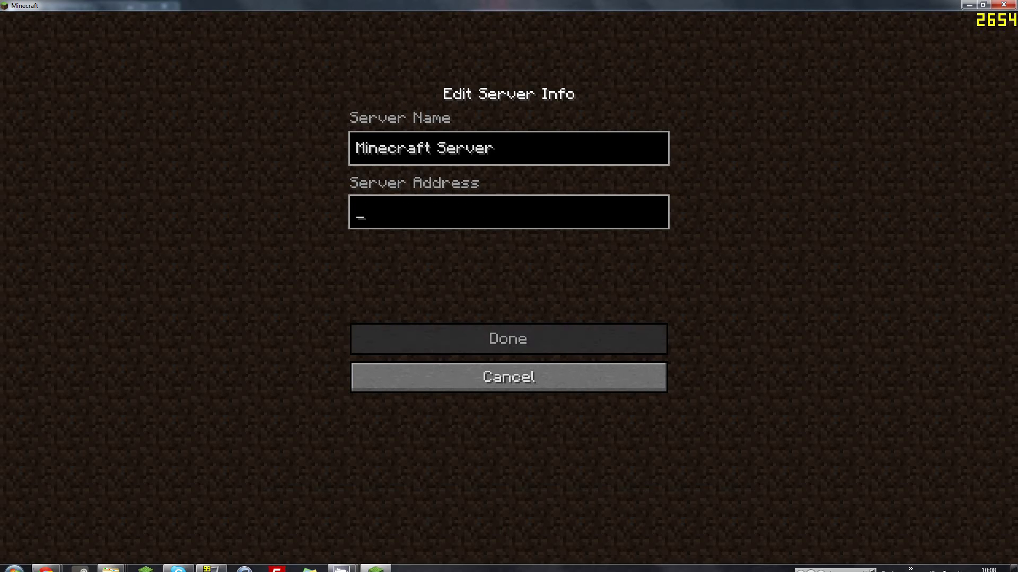
Step: Copy the public IP address from the browser and save it with port :25565 as the new server's address
mouse_move(46, 561)
left_click(188, 518)
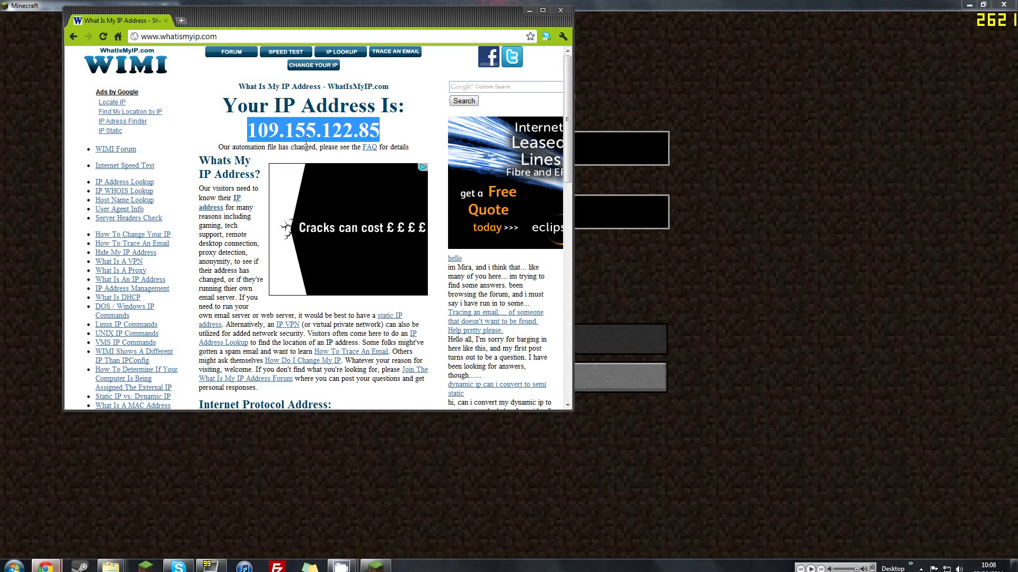
right_click(333, 137)
left_click(359, 143)
left_click(635, 210)
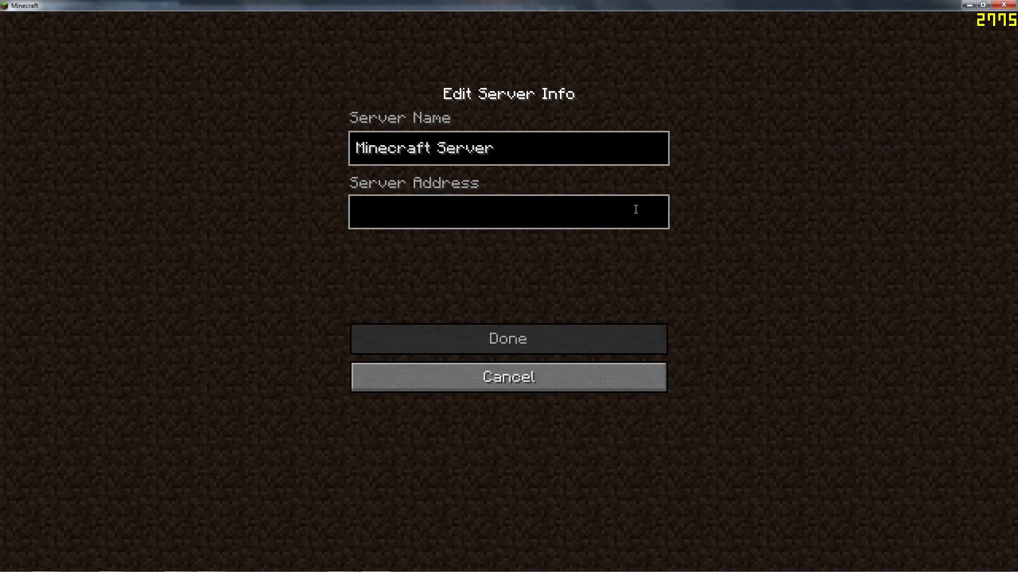
key("ctrl+v")
type(":25565")
left_click(530, 339)
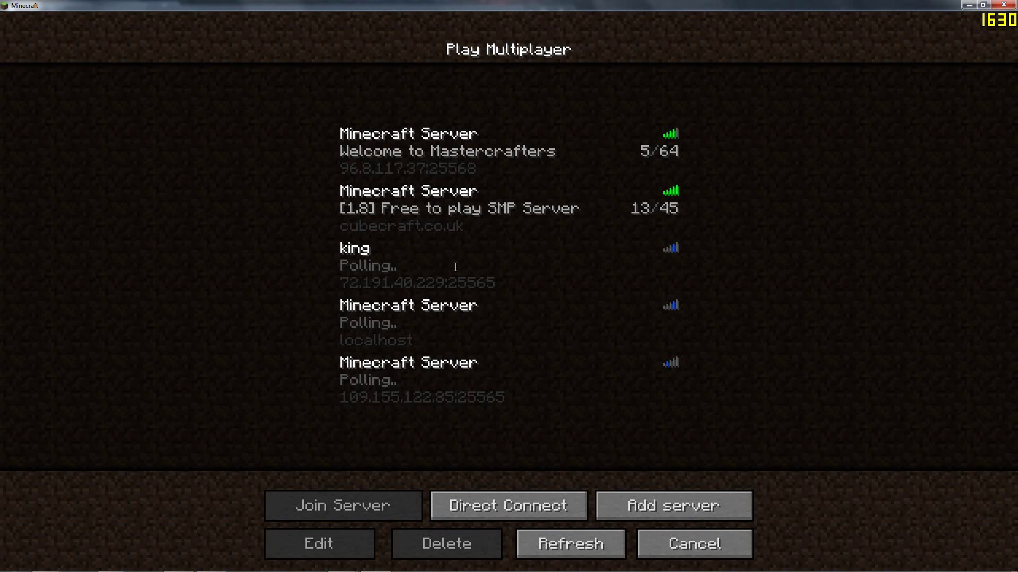
Step: Check the localhost and public IP entries in the multiplayer server list, and minimize Minecraft
left_click(443, 322)
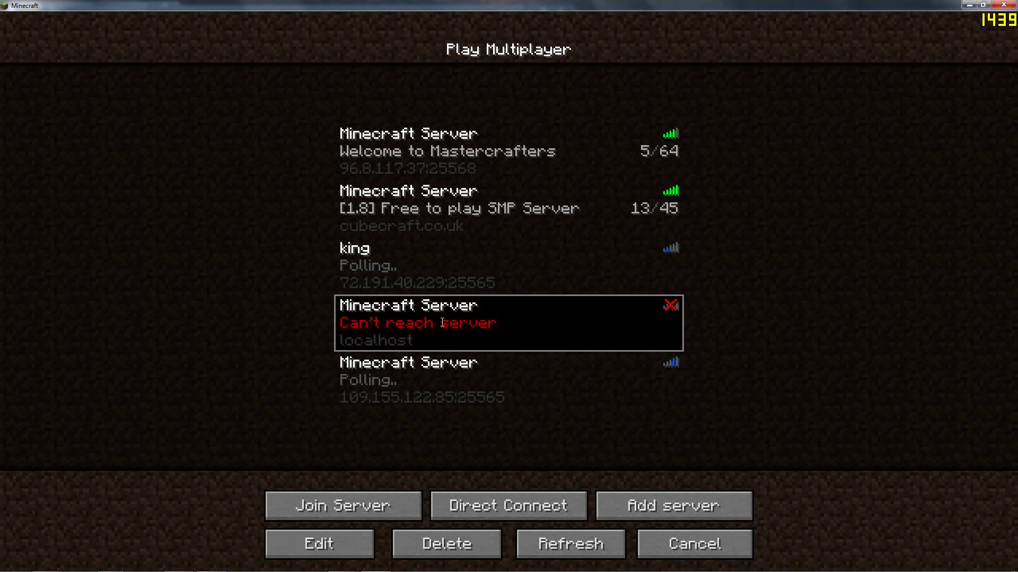
left_click(480, 401)
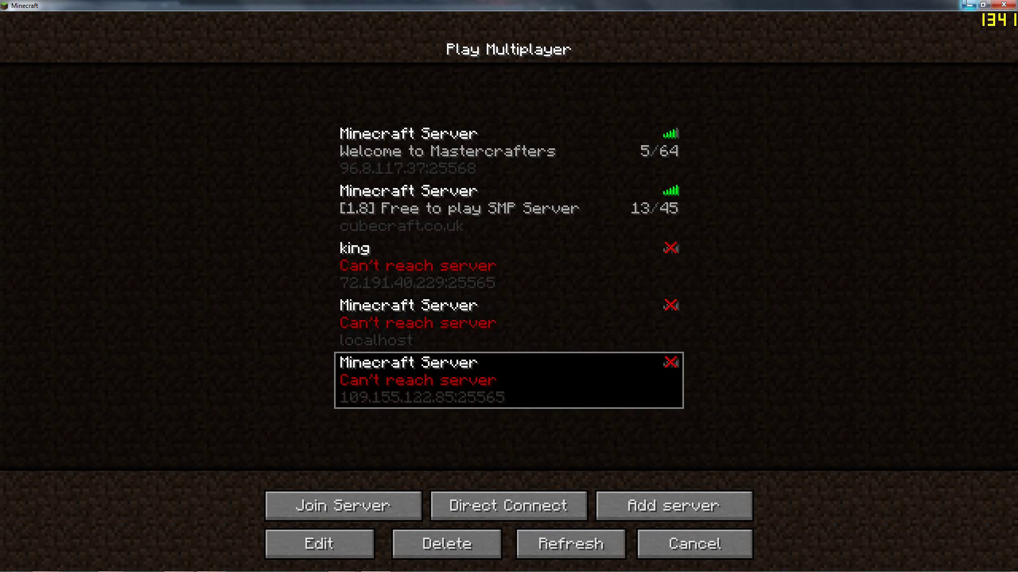
left_click(969, 5)
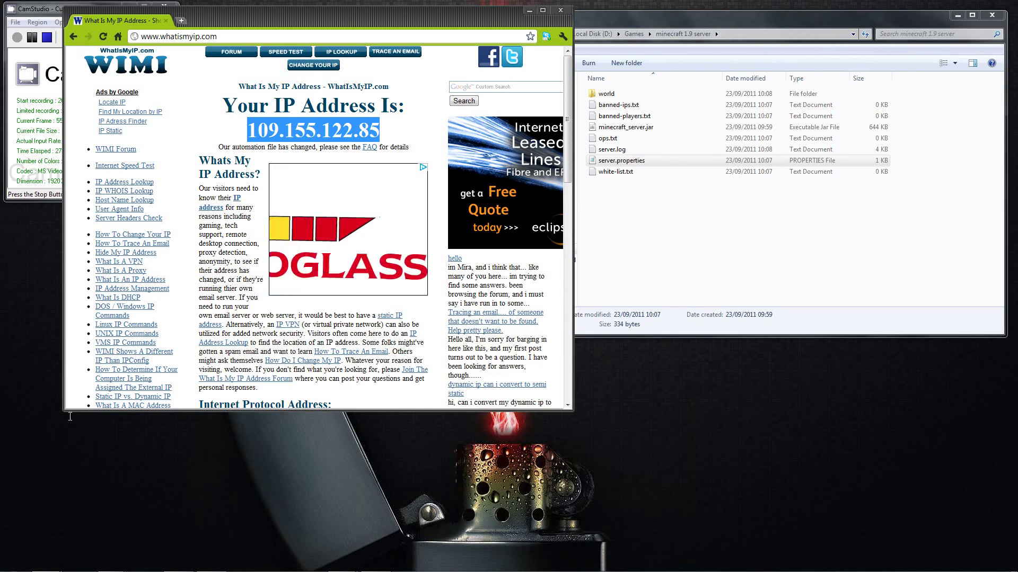
left_click(342, 561)
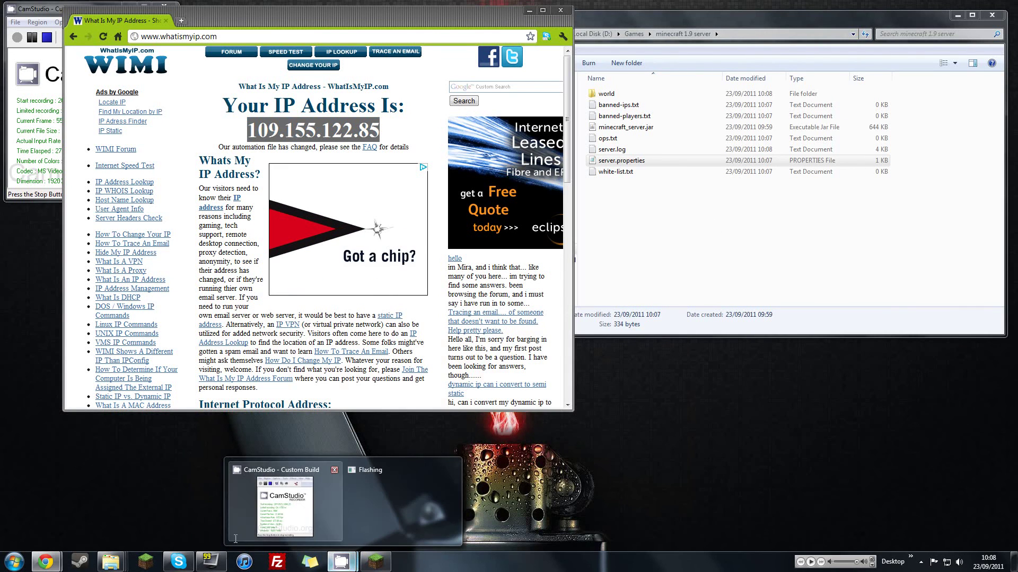
Step: Start the server again from minecraft_server.jar, switch to Minecraft and refresh the multiplayer server list
left_click(747, 228)
double_click(641, 127)
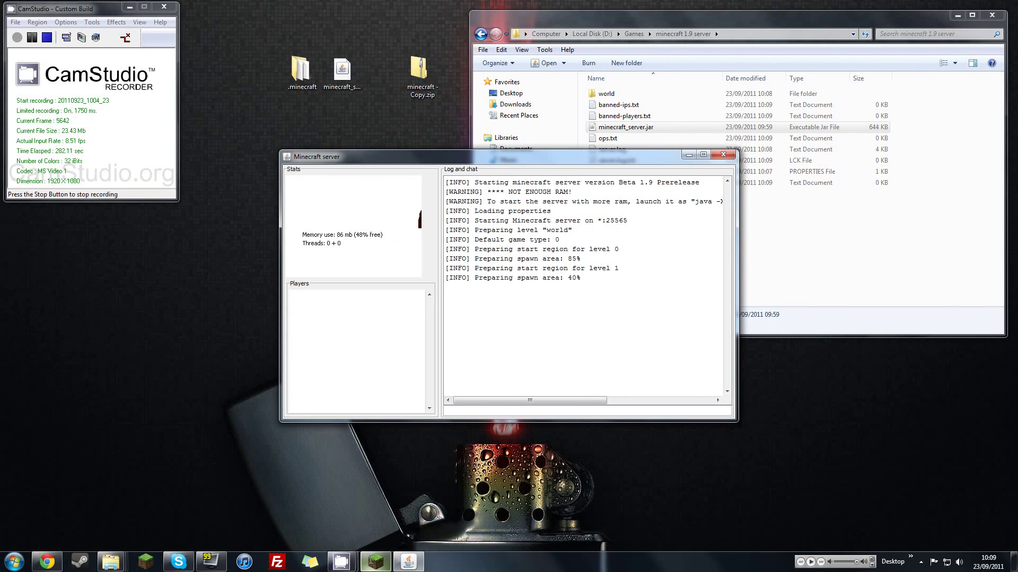
left_click(375, 561)
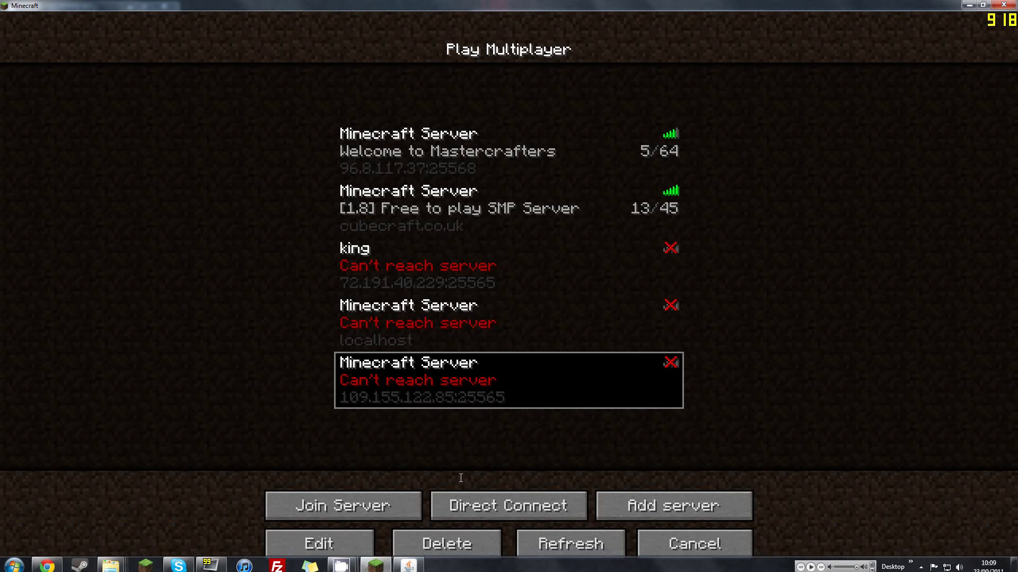
left_click(571, 544)
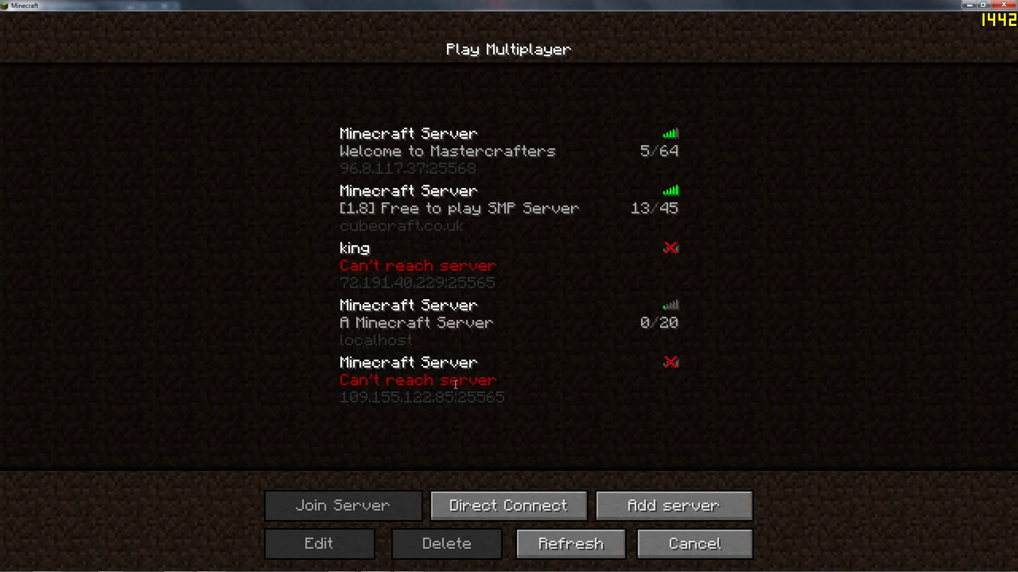
Step: Compare the status of the localhost and public IP entries in the refreshed server list, and minimize Minecraft
left_click(448, 328)
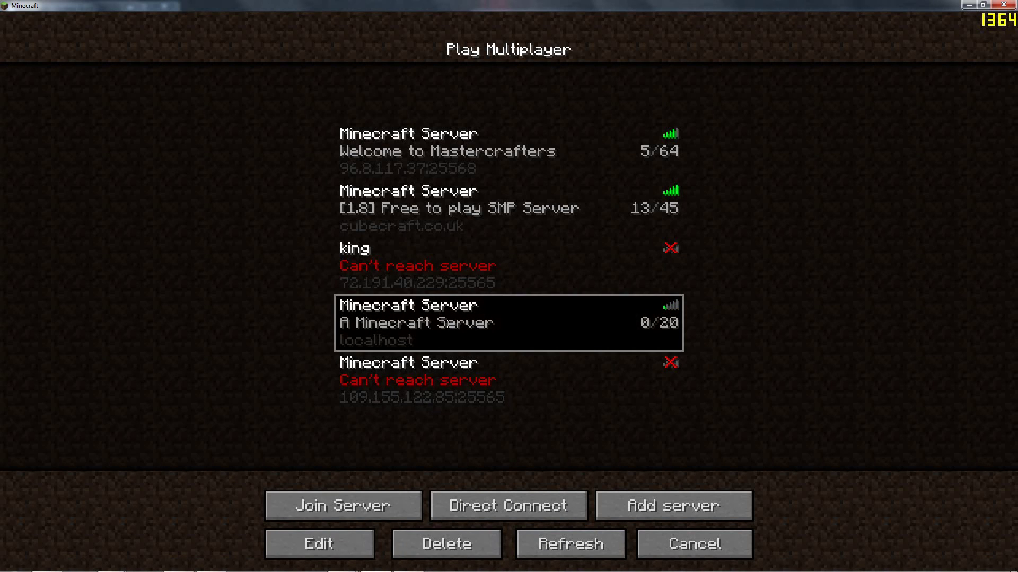
left_click(484, 372)
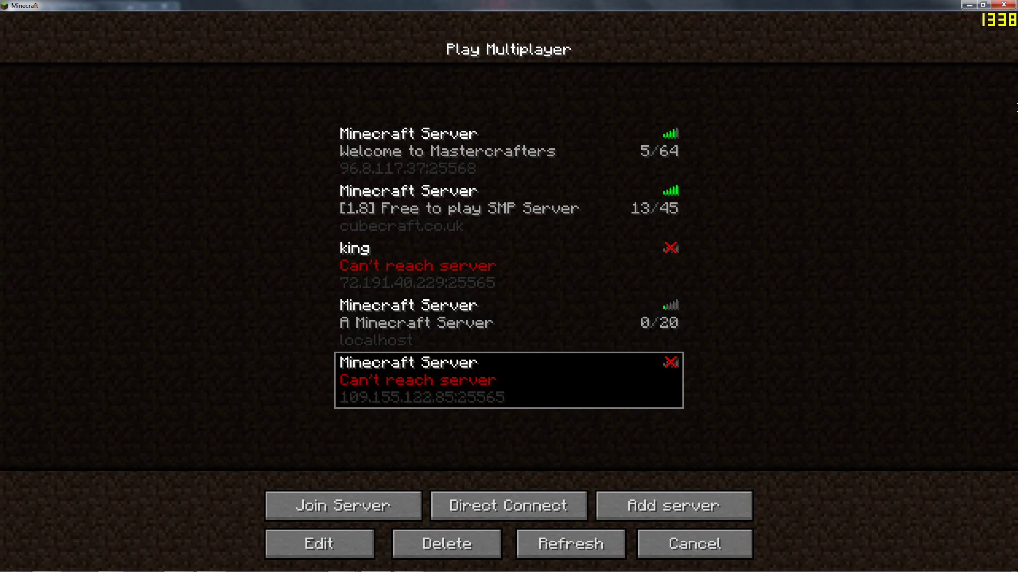
left_click(968, 4)
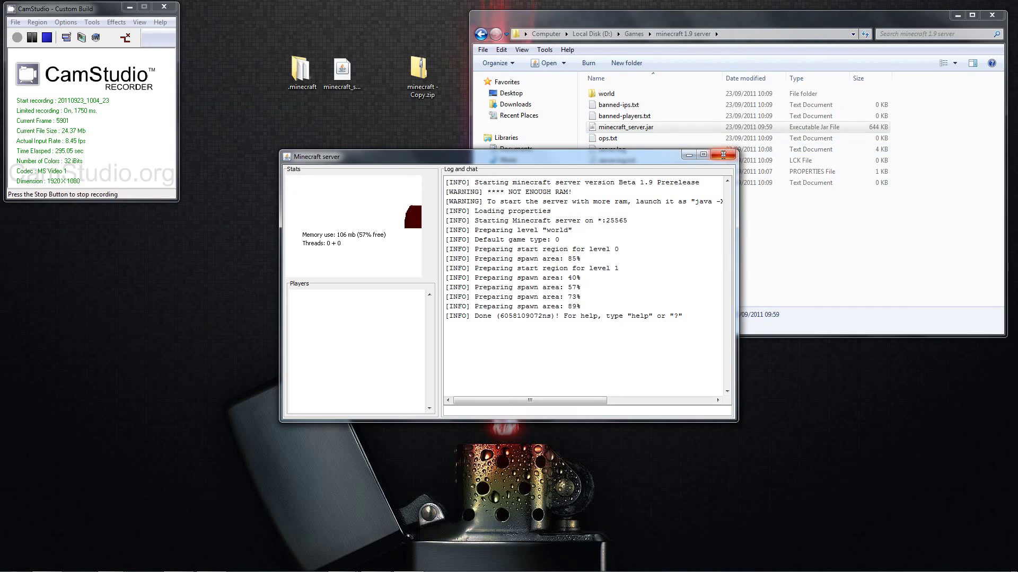
Step: Shut down the running Minecraft server by issuing the stop command in its console
left_click(468, 408)
type("stop")
key("Return")
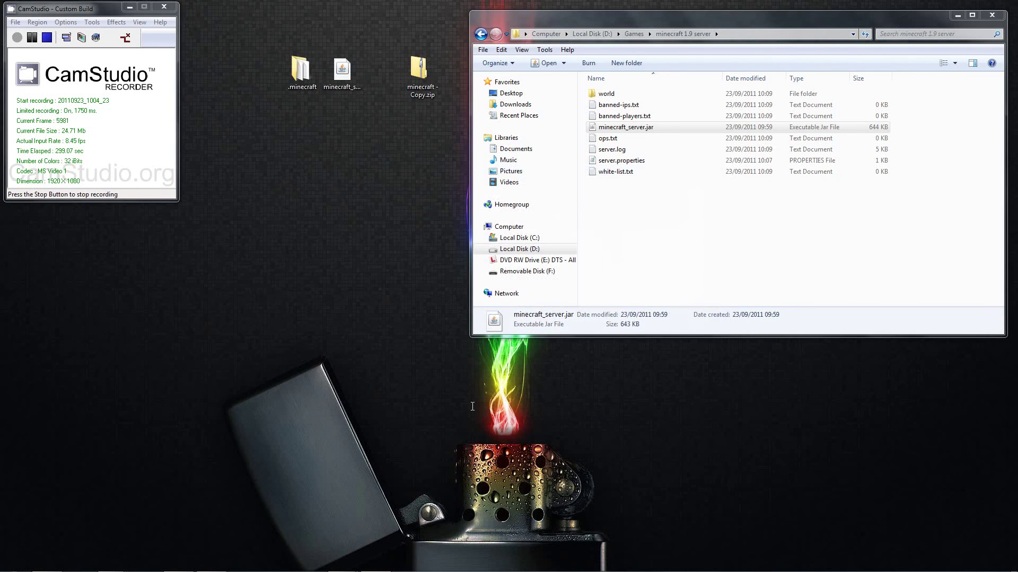